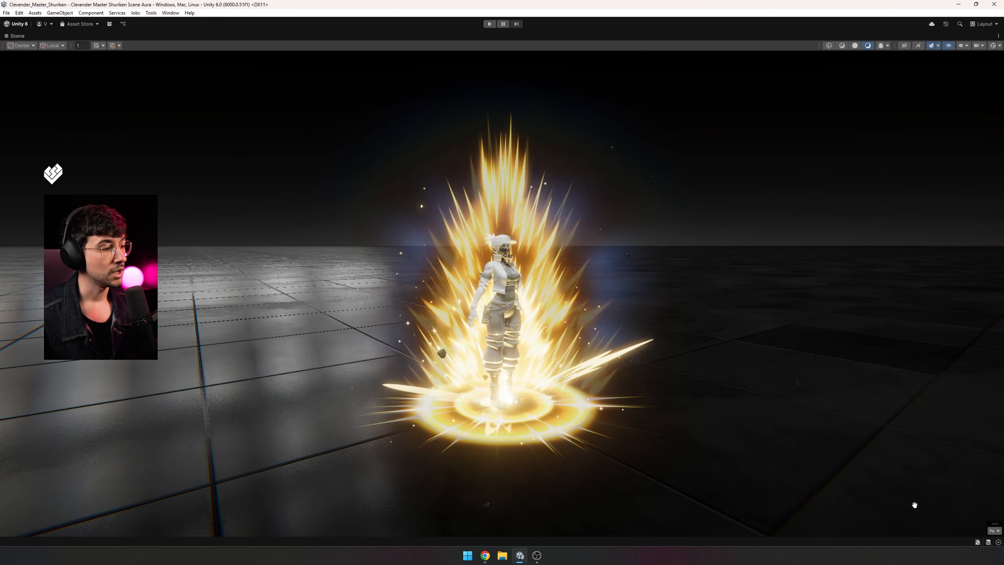
- Open the particle playback controls and slow the aura effect's playback speed to 0.1
double_click(995, 523)
left_click(975, 479)
type(".1")
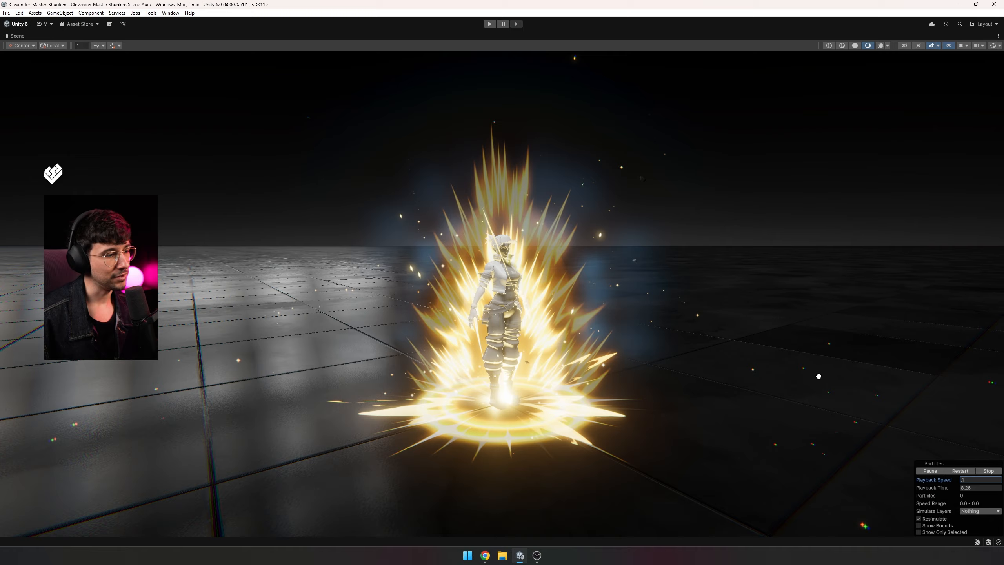
- Set the particle playback speed to 1 and frame the full aura effect
left_click_drag(965, 479, 925, 482)
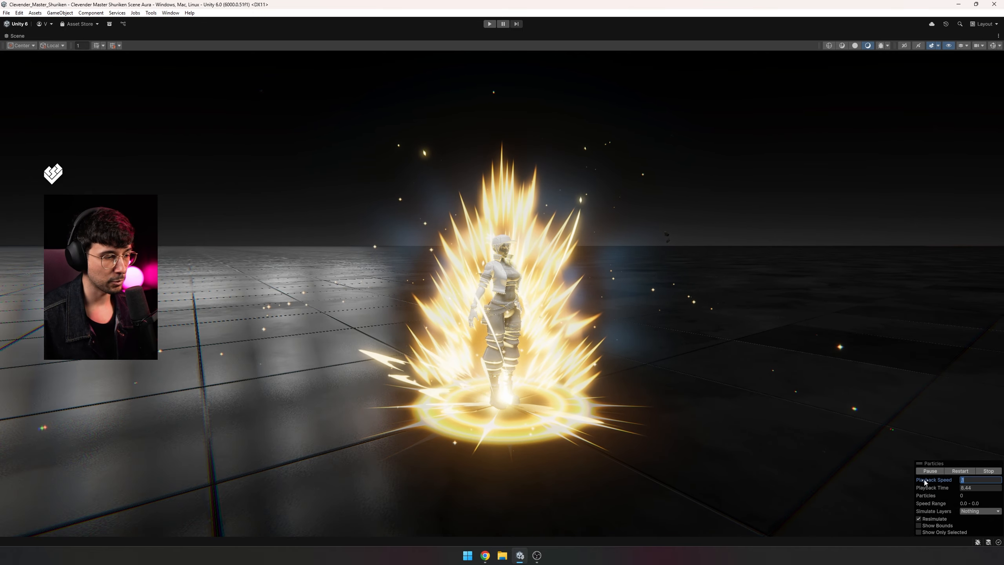
type("1")
key("Return")
scroll(729, 350, "down", 3)
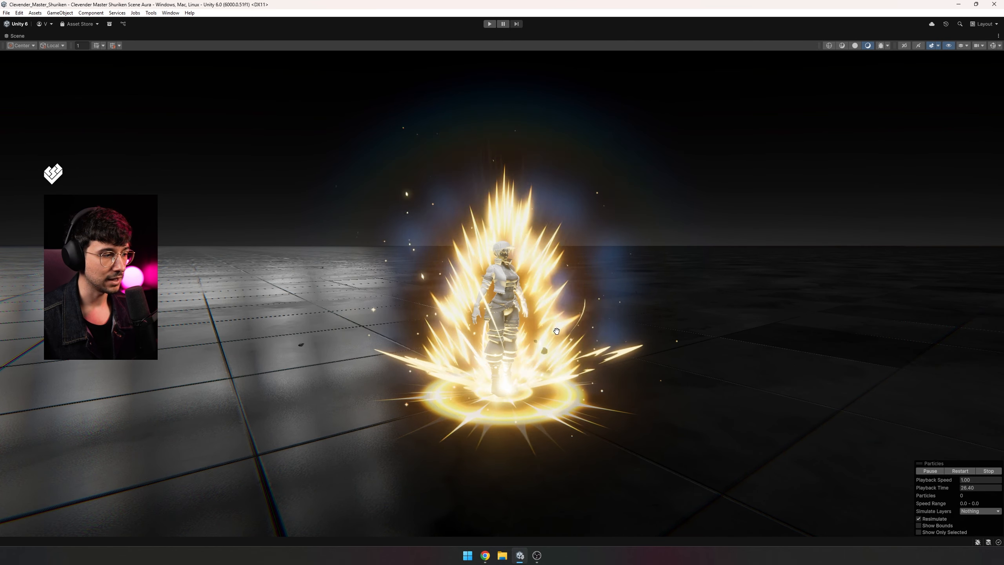
- Stop and replay the aura effect, freeze it at its opening burst, and examine the burst close up around the character
key("period")
scroll(527, 330, "up", 6)
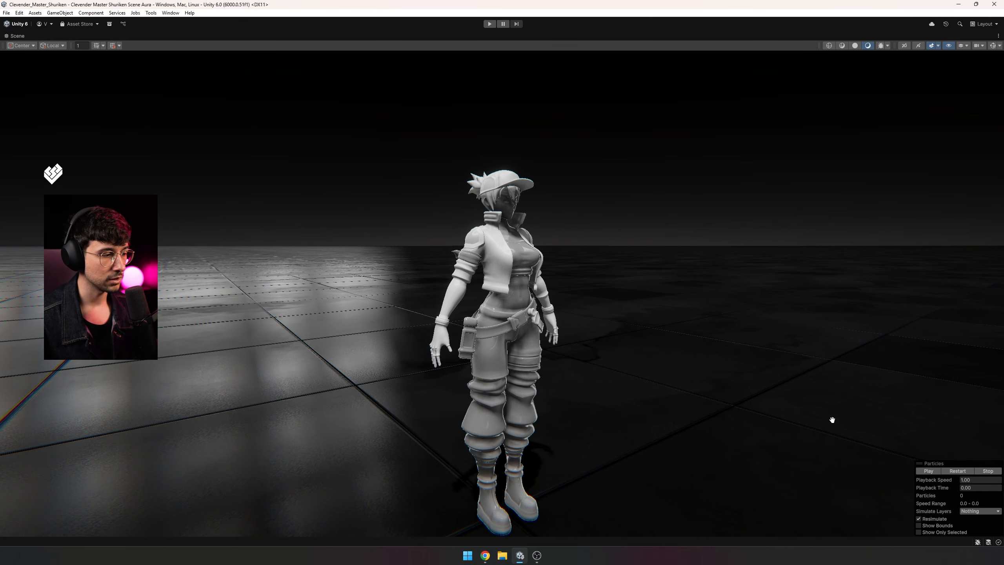
key("comma")
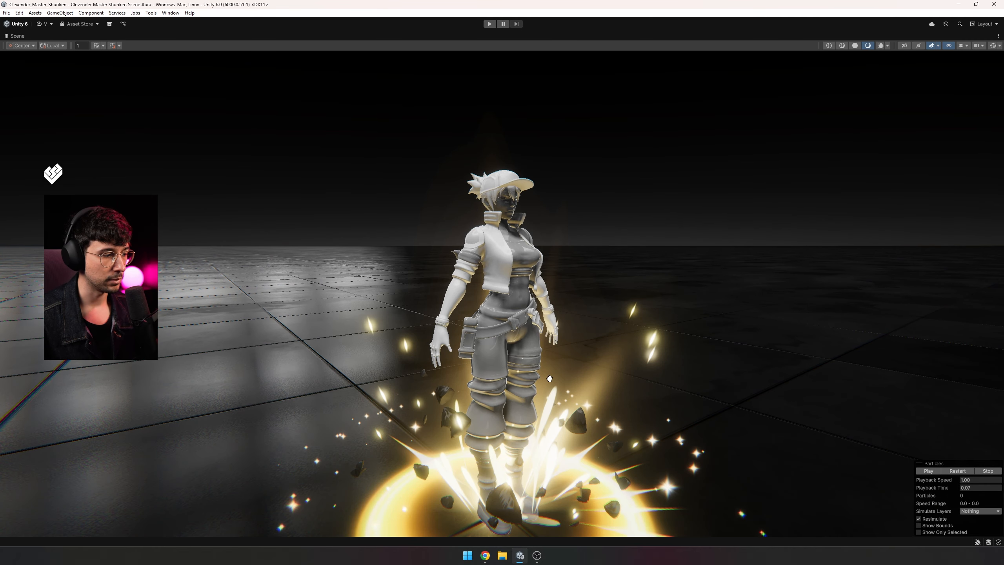
scroll(531, 283, "up", 4)
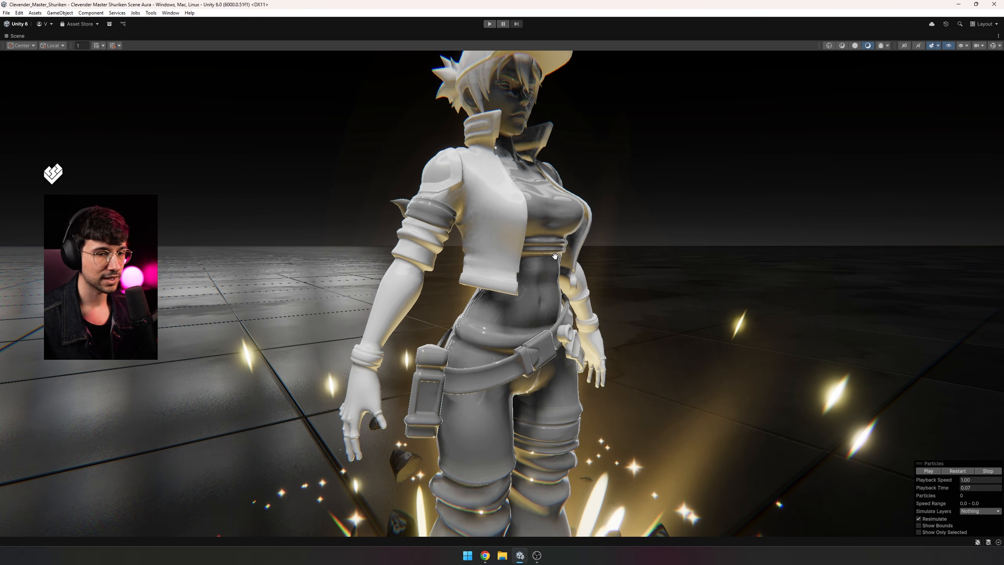
middle_click_drag(557, 348, 593, 186)
scroll(598, 190, "down", 3)
scroll(598, 191, "down", 5)
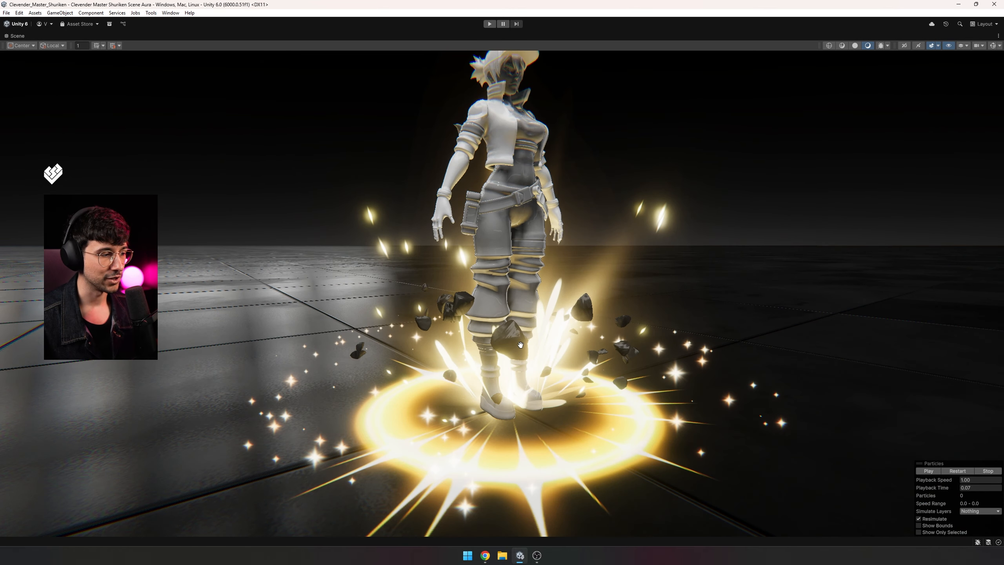
middle_click_drag(532, 312, 494, 372)
scroll(488, 396, "down", 5)
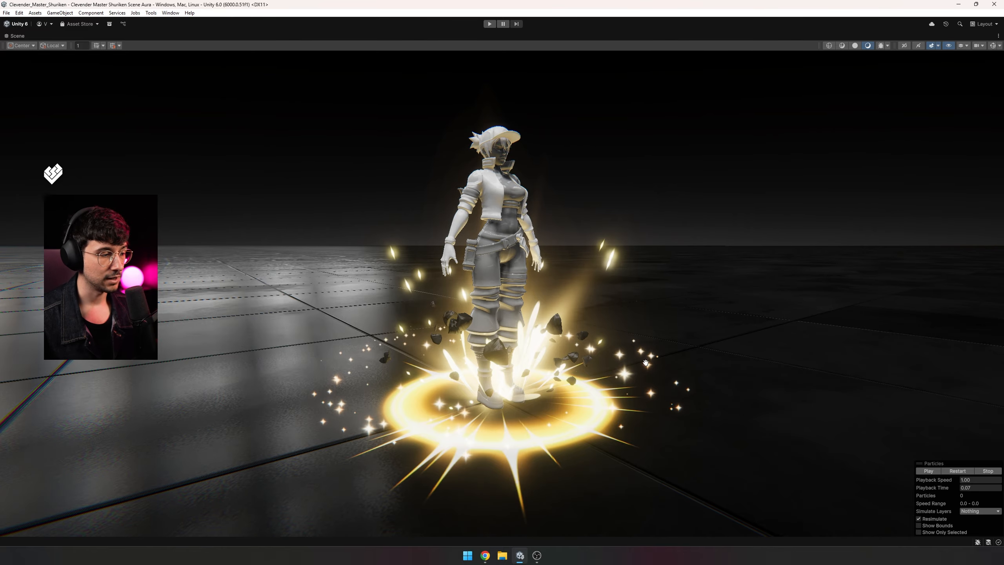
- Replay the aura effect, pause it shortly after the start, and examine it from a higher, more distant angle
scroll(439, 429, "down", 5)
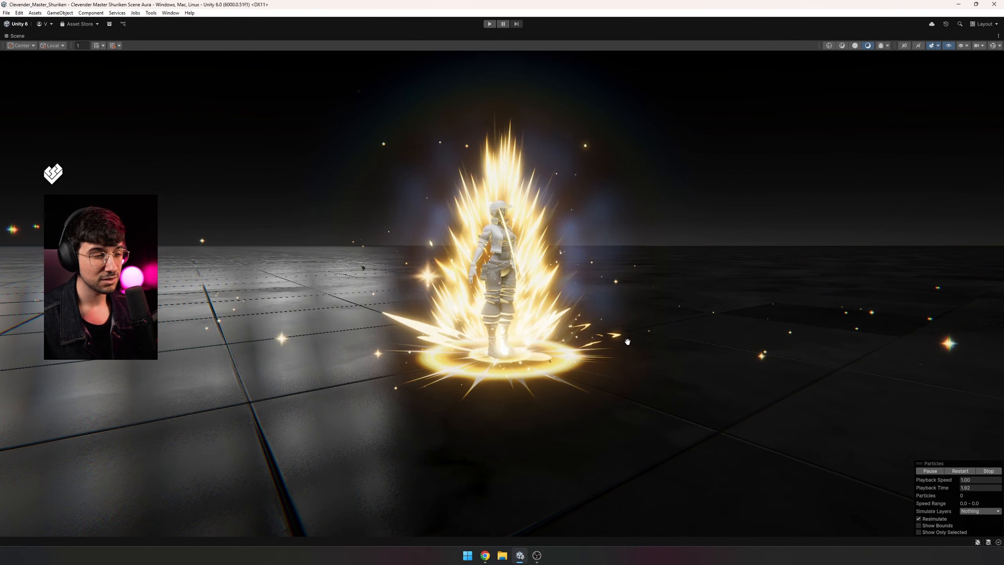
middle_click_drag(627, 342, 627, 364)
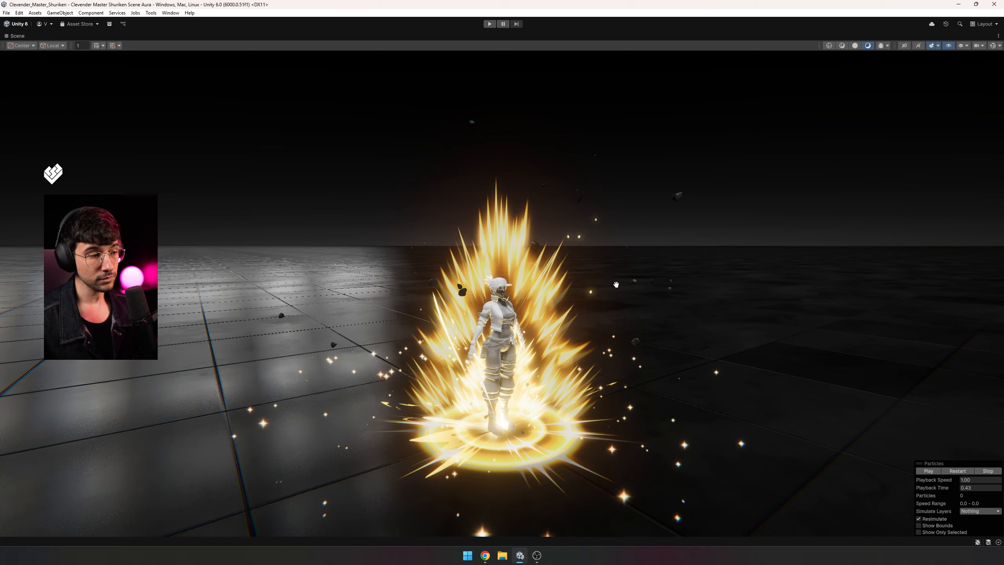
left_click_drag(594, 262, 640, 311, "alt")
scroll(519, 377, "down", 3)
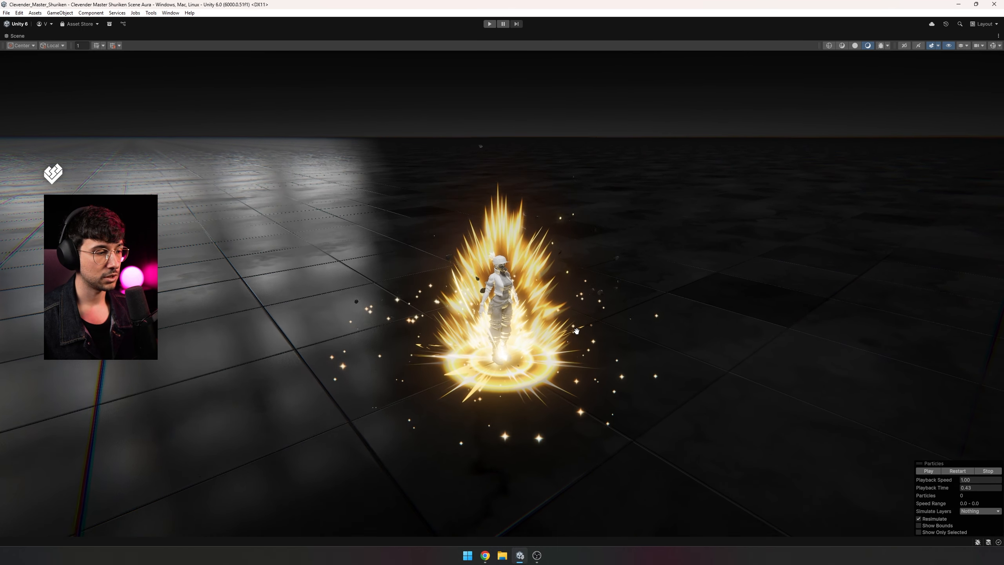
- Restore the Scene view from its maximized state and limit the particle preview to the selected system only
right_click(23, 36)
left_click(35, 48)
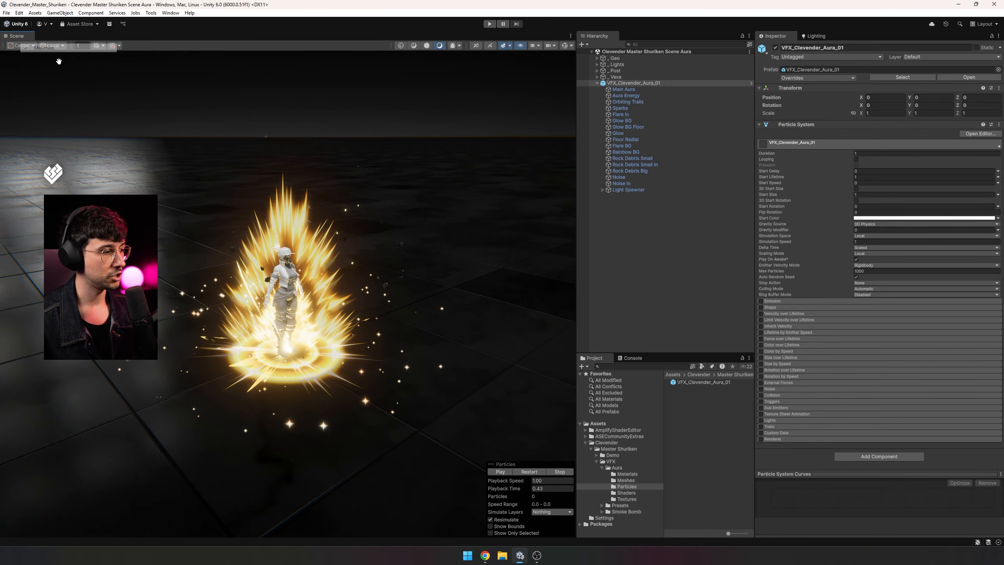
left_click_drag(483, 271, 488, 313, "alt")
left_click(490, 533)
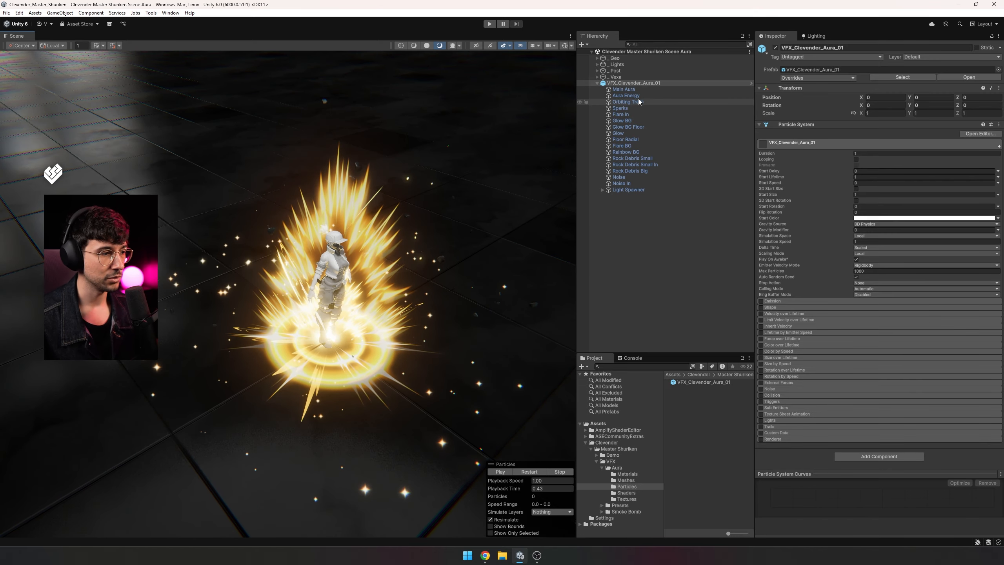
- Preview the Main Aura particle system on its own and examine its Renderer settings
left_click(624, 89)
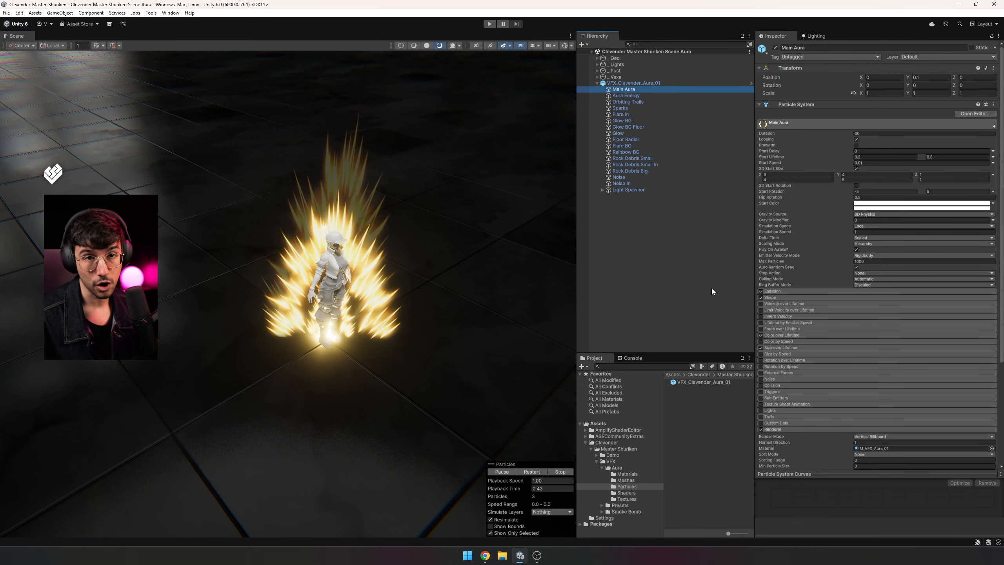
scroll(824, 366, "down", 4)
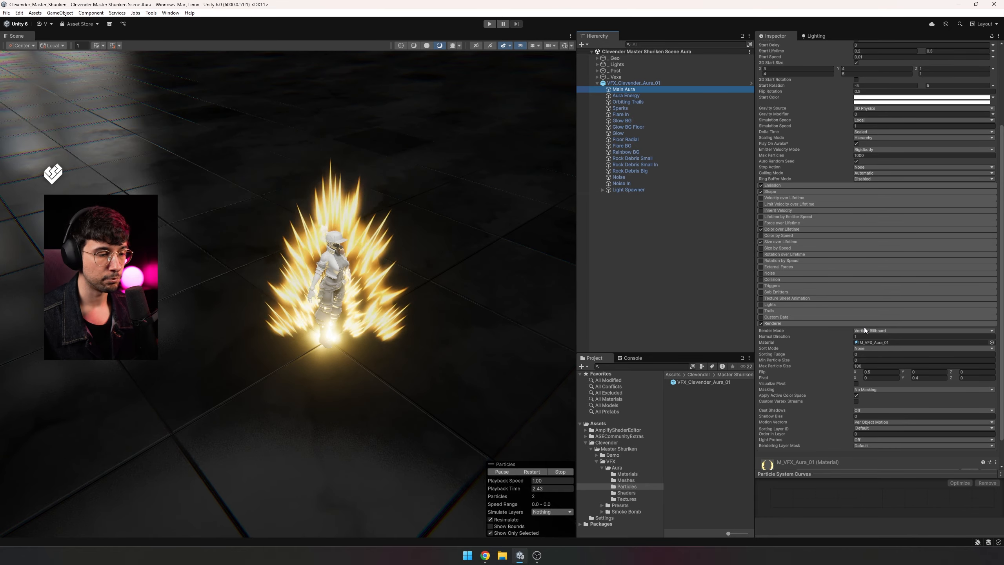
left_click_drag(448, 291, 494, 321, "alt")
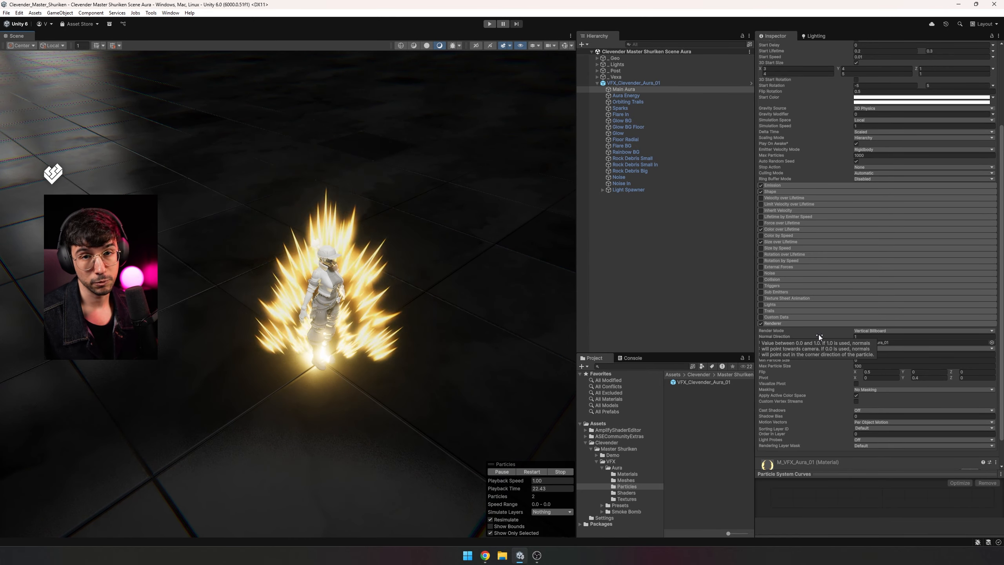
- Inspect the Aura Energy system's Renderer settings, open its flipbook material M_VFX_Aura_Flipbook_01_H, and locate the material's main texture
left_click(642, 95)
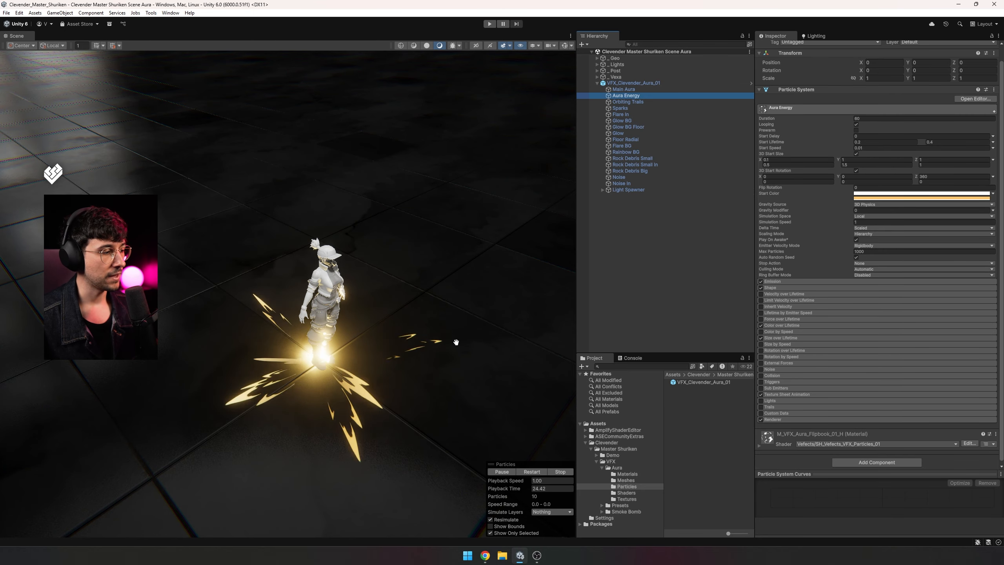
left_click_drag(454, 343, 477, 360, "alt")
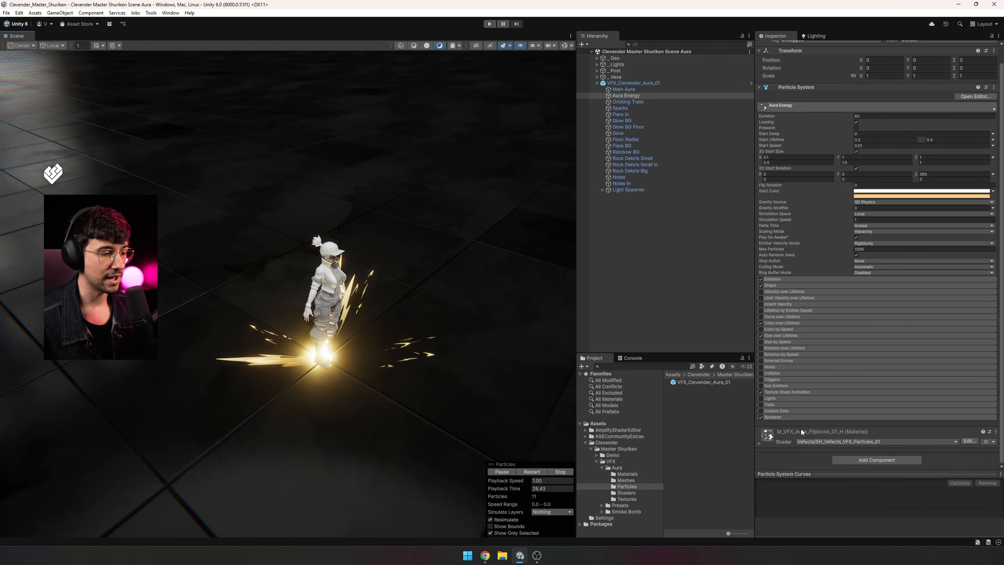
scroll(799, 404, "down", 5)
left_click(901, 163)
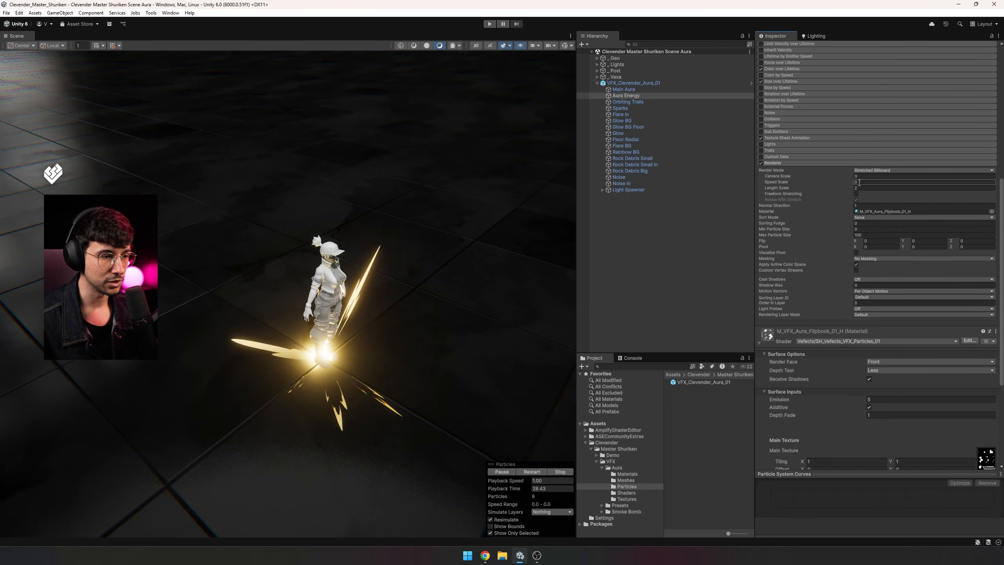
double_click(882, 212)
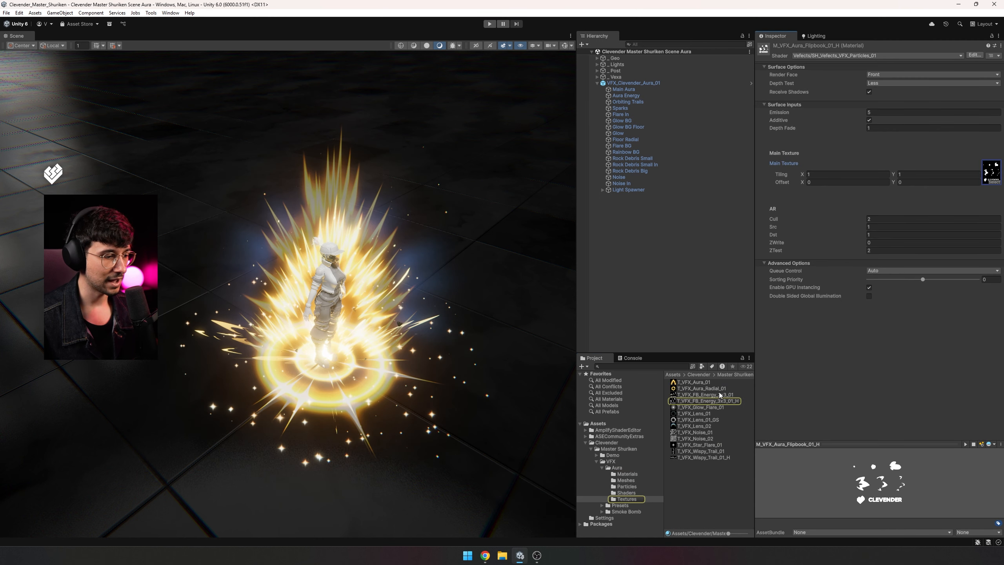
double_click(993, 171)
- Return to the Aura Energy system and inspect its Texture Sheet Animation tiles and Frame over Time curve
left_click_drag(861, 474, 861, 289)
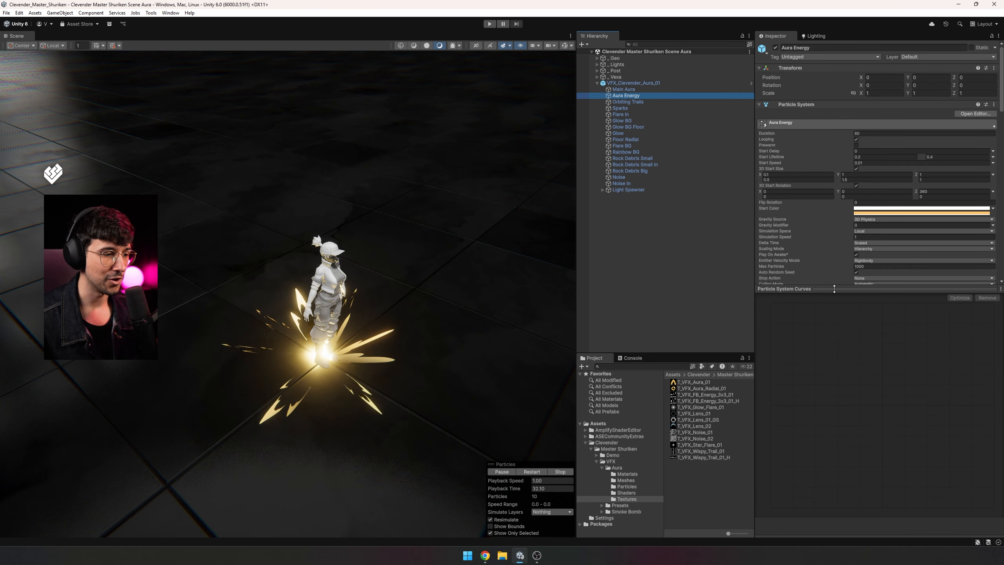
left_click_drag(834, 288, 842, 470)
scroll(780, 364, "down", 5)
left_click(787, 303)
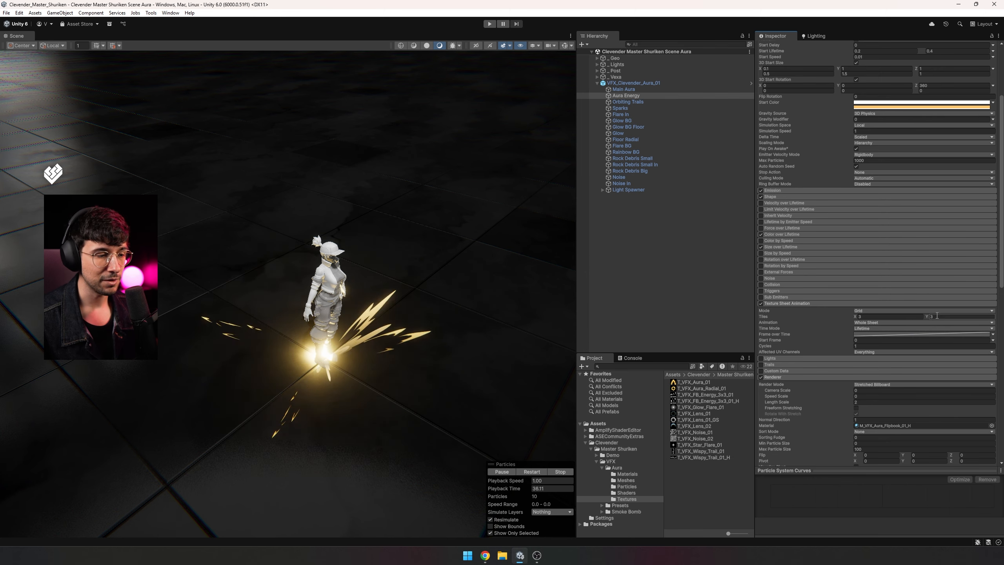
left_click(871, 333)
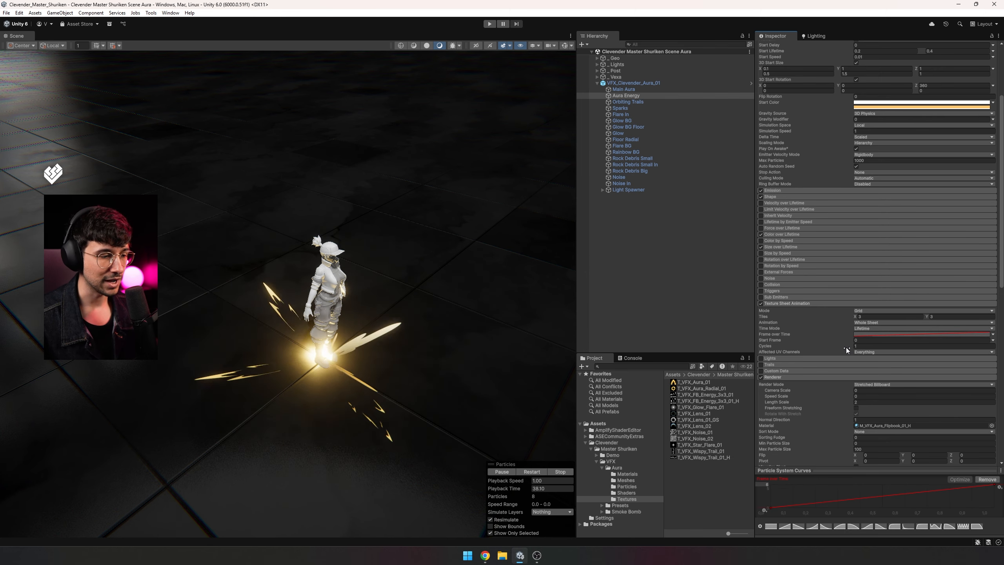
- Locate the main texture of the Aura Energy material and view T_VFX_FB_Energy_3x3_01_H in an enlarged preview
scroll(845, 347, "down", 10)
left_click(986, 294)
left_click(730, 401)
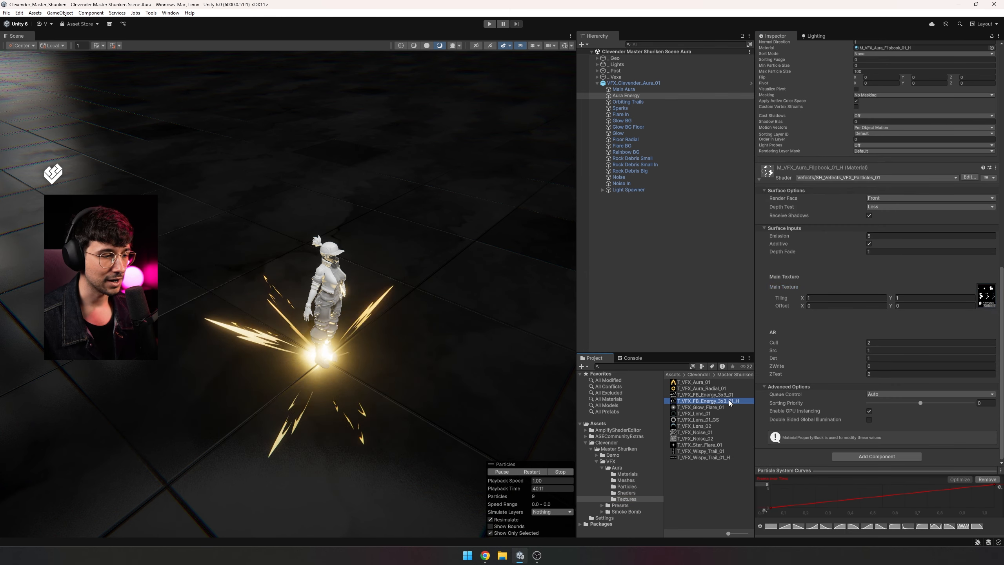
left_click_drag(844, 469, 853, 355)
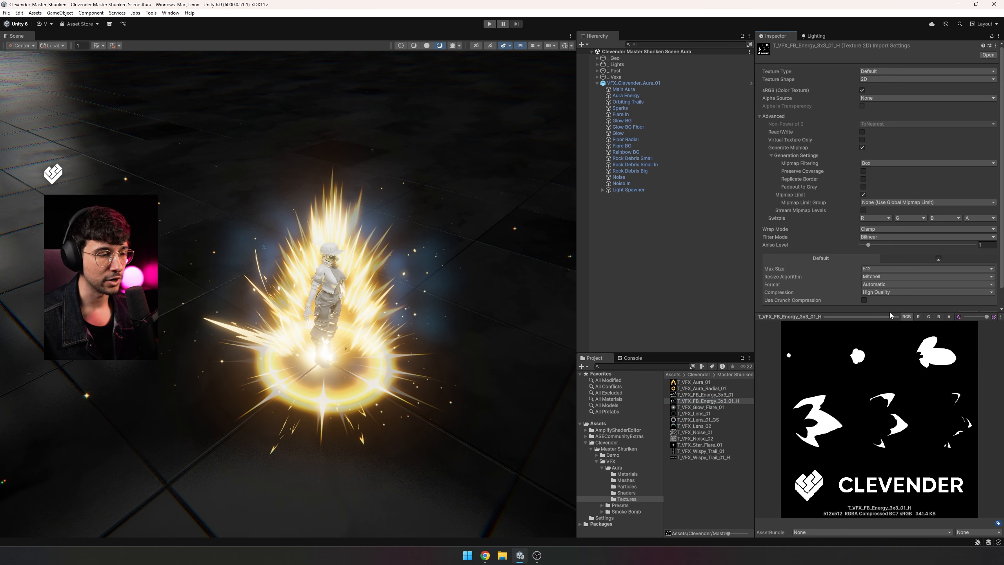
left_click_drag(884, 320, 885, 423)
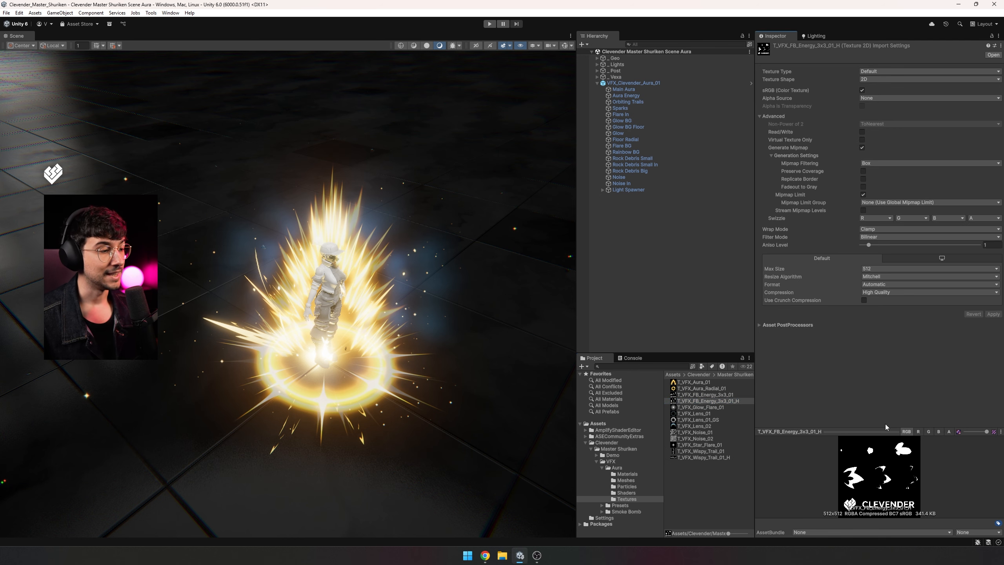
- Preview the Orbiting Trails particle system on its own and review its Trails and Renderer modules
left_click(642, 103)
scroll(805, 317, "down", 5)
scroll(804, 287, "down", 2)
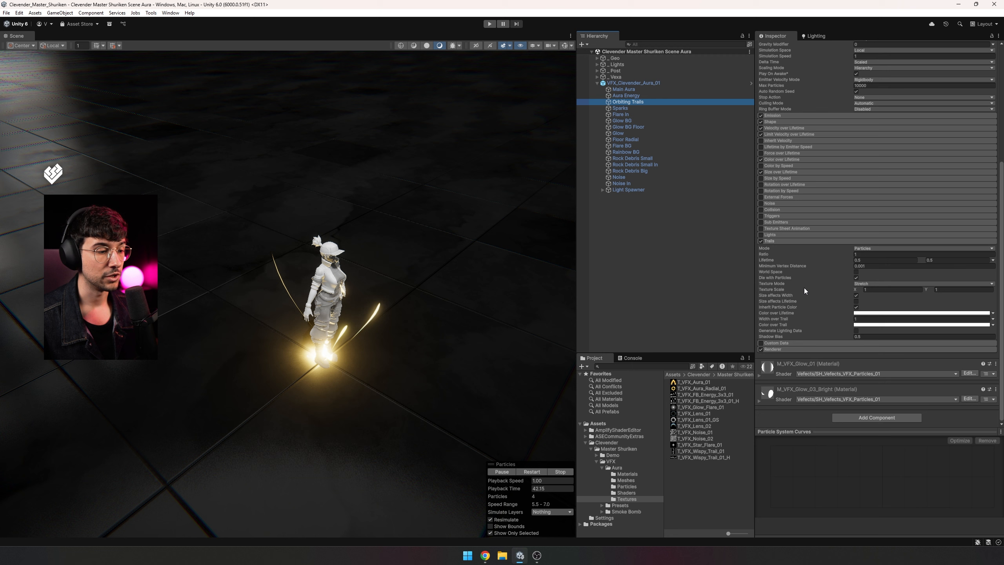
left_click(786, 350)
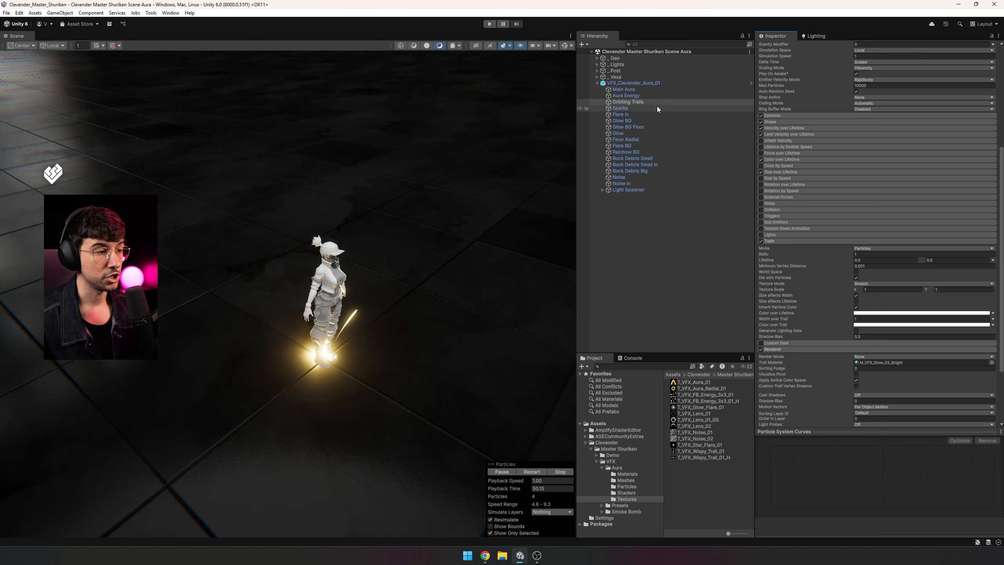
scroll(807, 154, "up", 2)
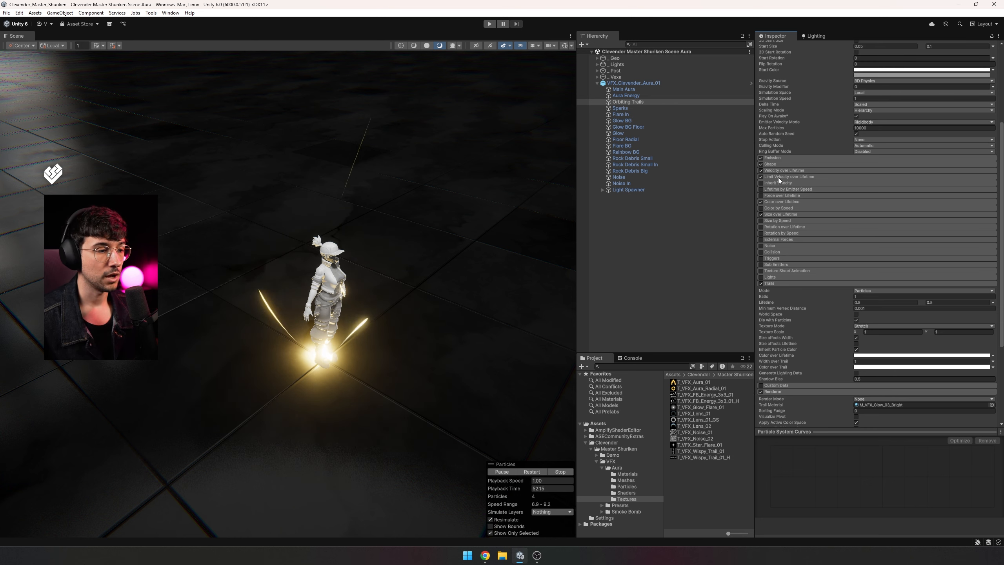
- Preview the Sparks particle system on its own and check its Noise module settings
left_click(653, 108)
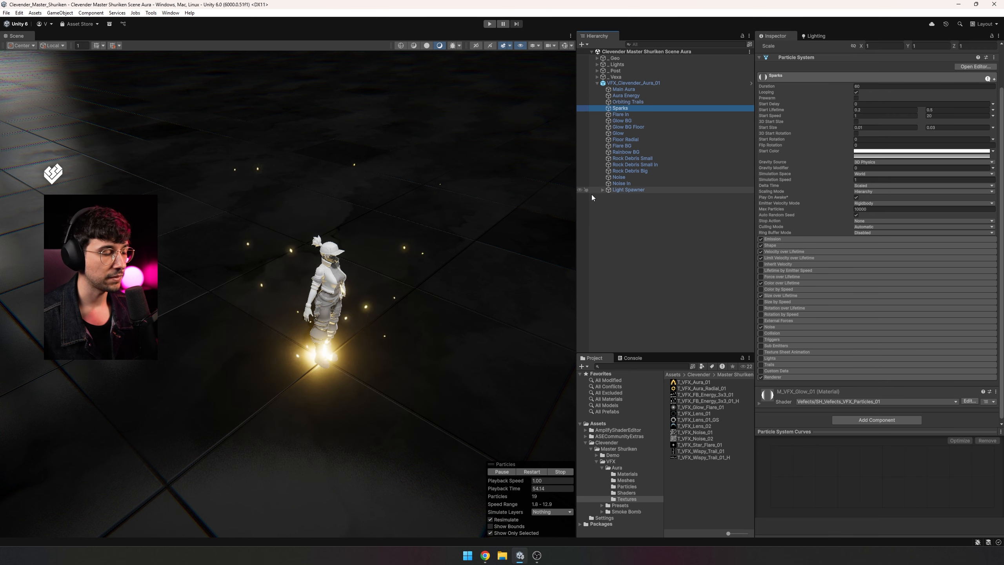
left_click(780, 327)
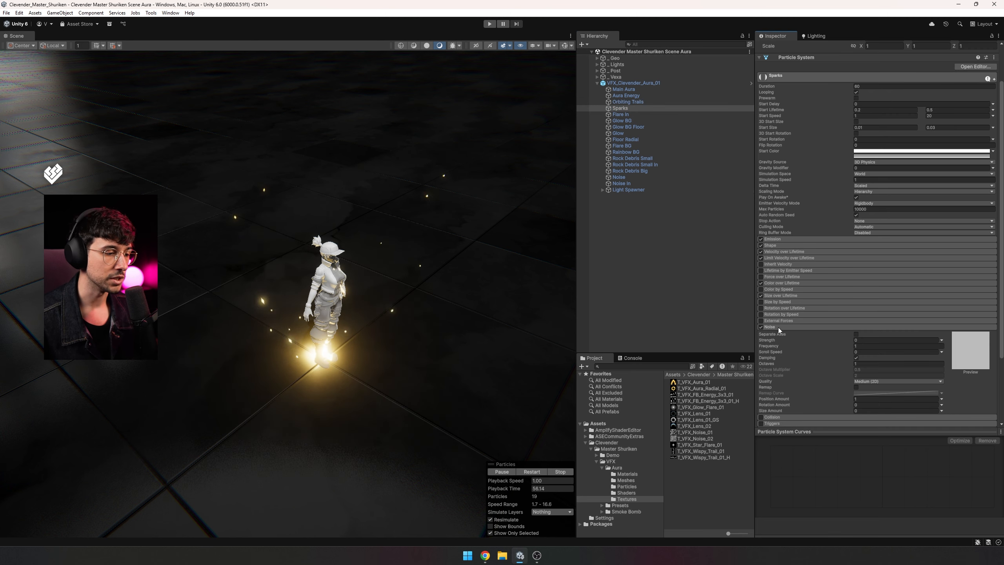
left_click(777, 327)
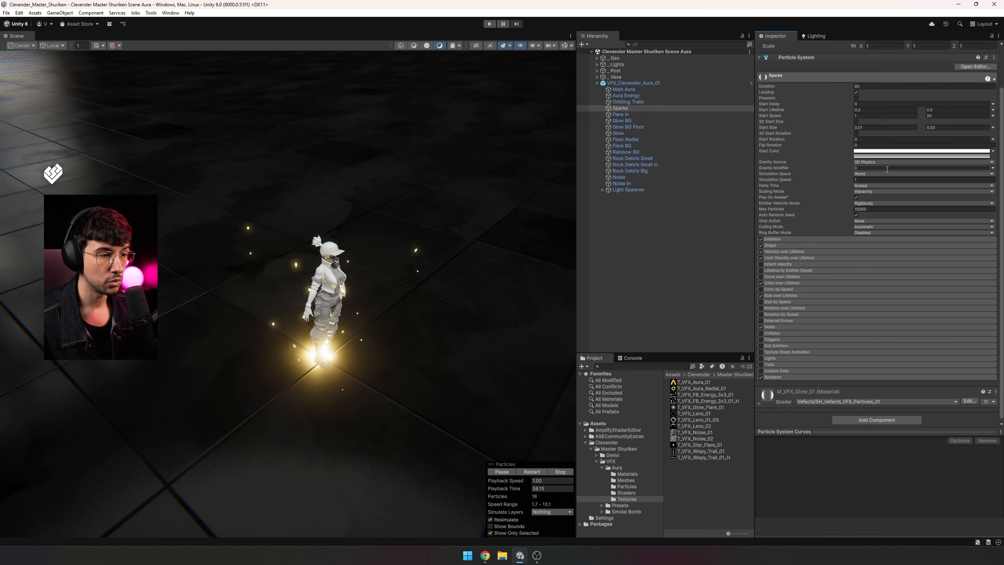
- Replay the Flare In particle system, pause it at its burst, and inspect its Shape module
left_click(632, 114)
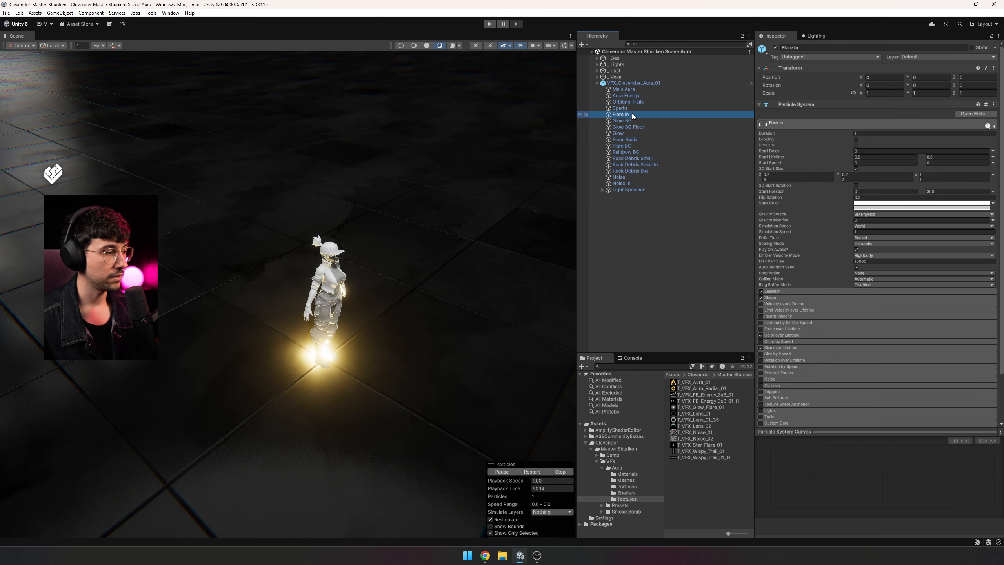
left_click(501, 471)
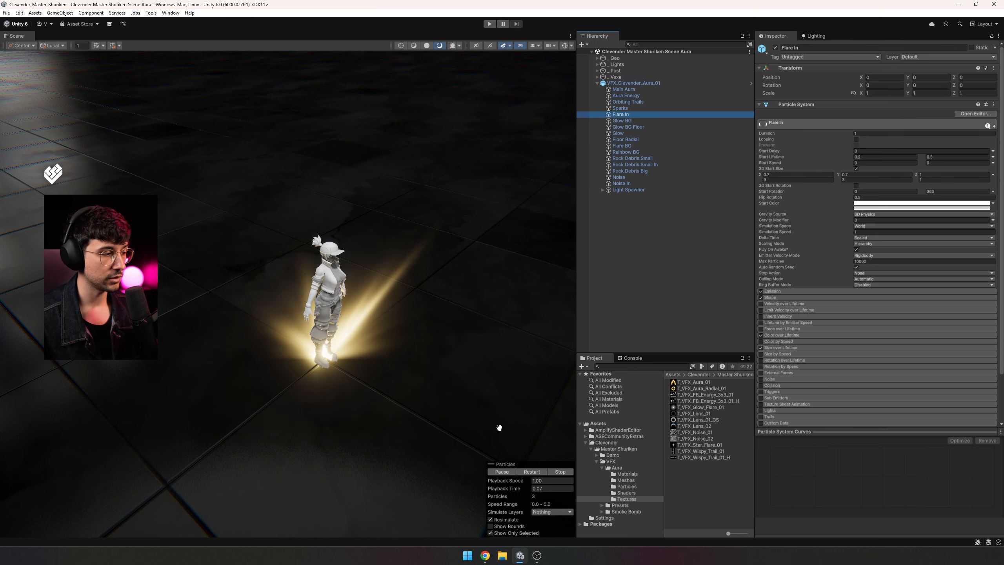
left_click(788, 291)
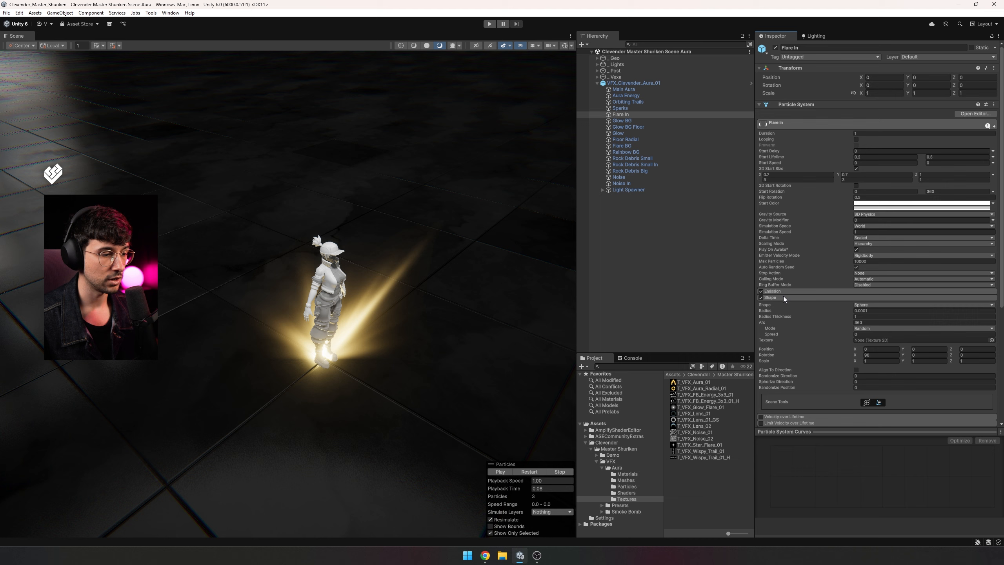
- Finish inspecting the Flare In burst, and preview the Glow BG particle system on its own with its Renderer module expanded
left_click_drag(513, 339, 465, 360, "alt")
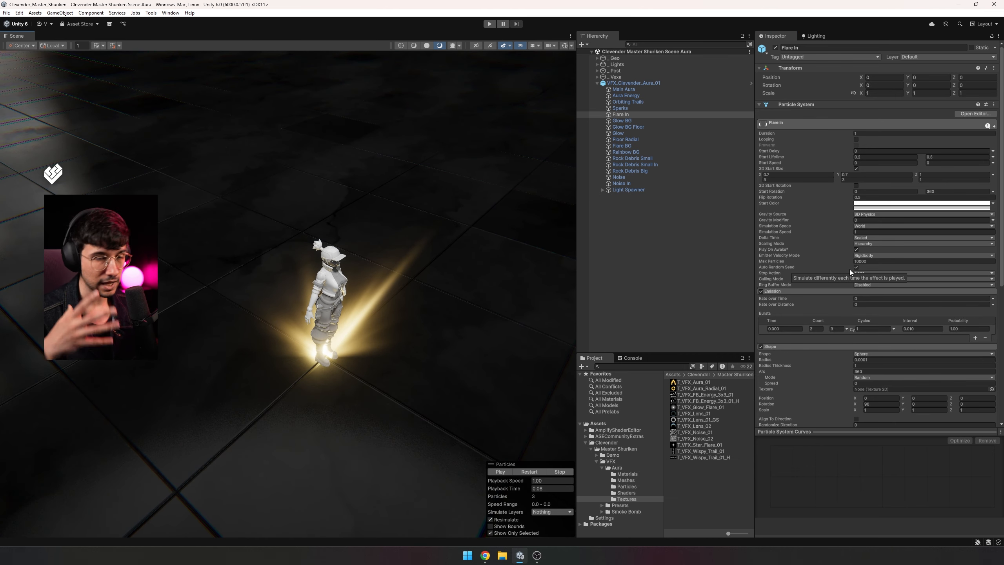
left_click(653, 120)
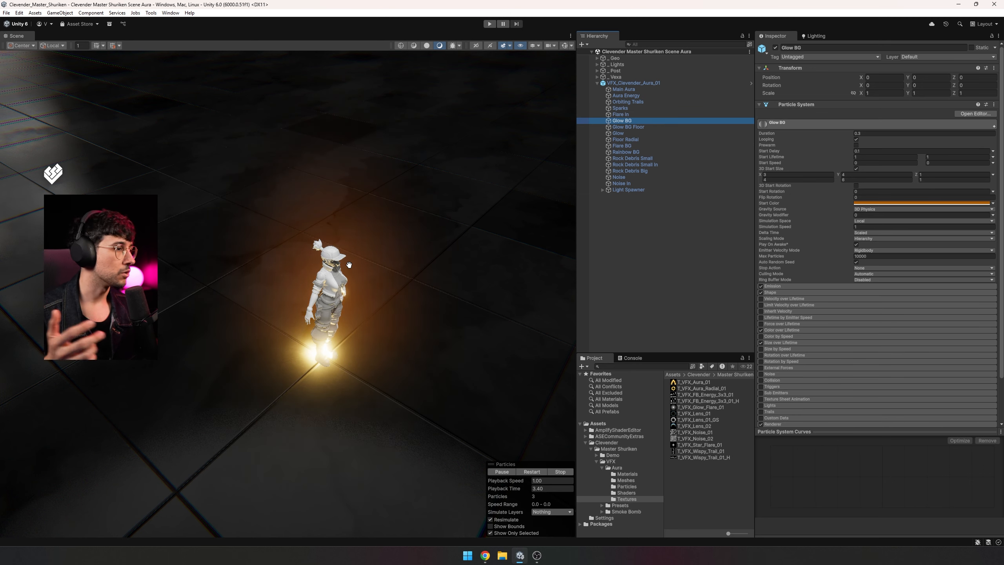
left_click_drag(349, 265, 396, 285, "alt")
scroll(783, 372, "down", 3)
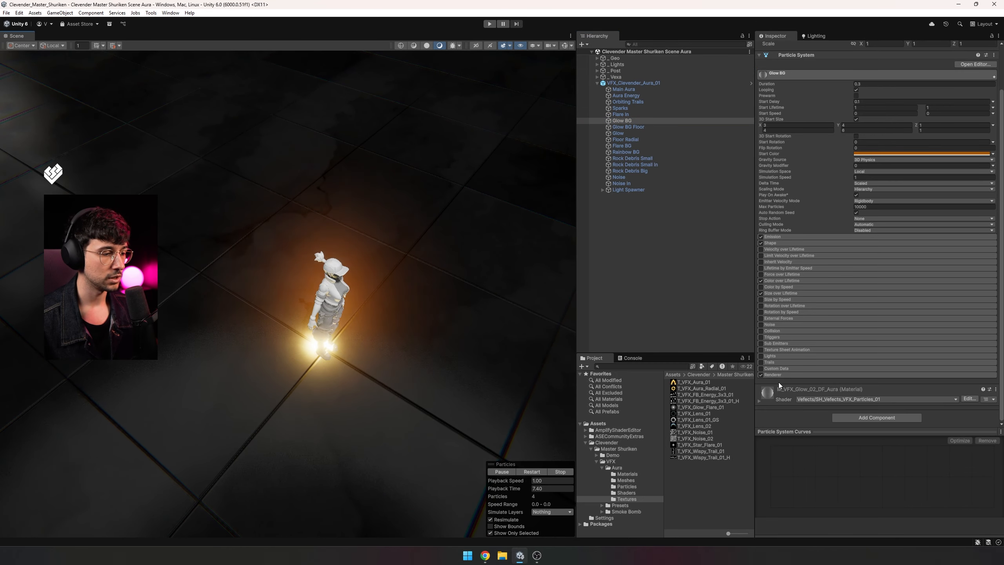
left_click(786, 374)
scroll(851, 376, "down", 3)
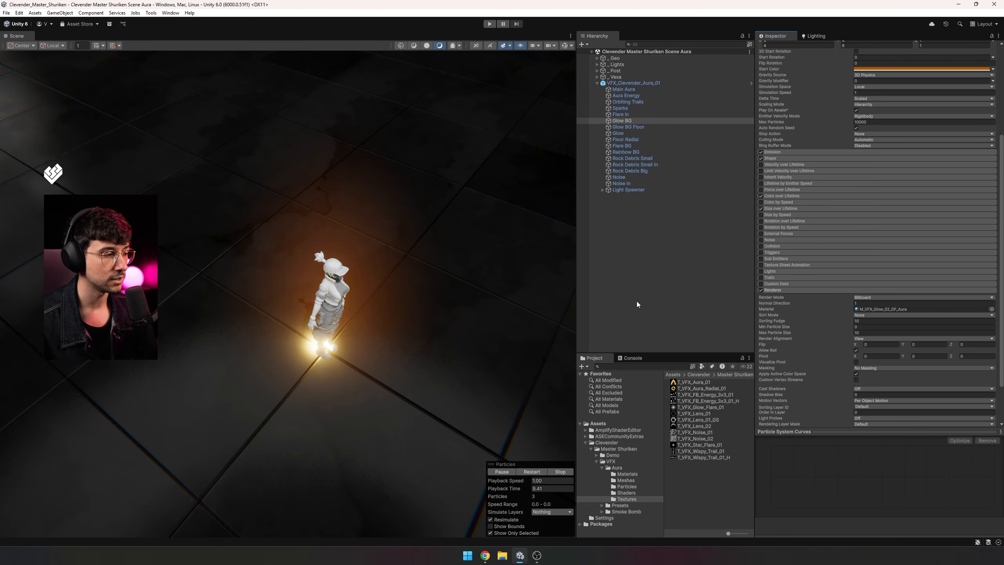
left_click_drag(513, 320, 481, 242, "alt")
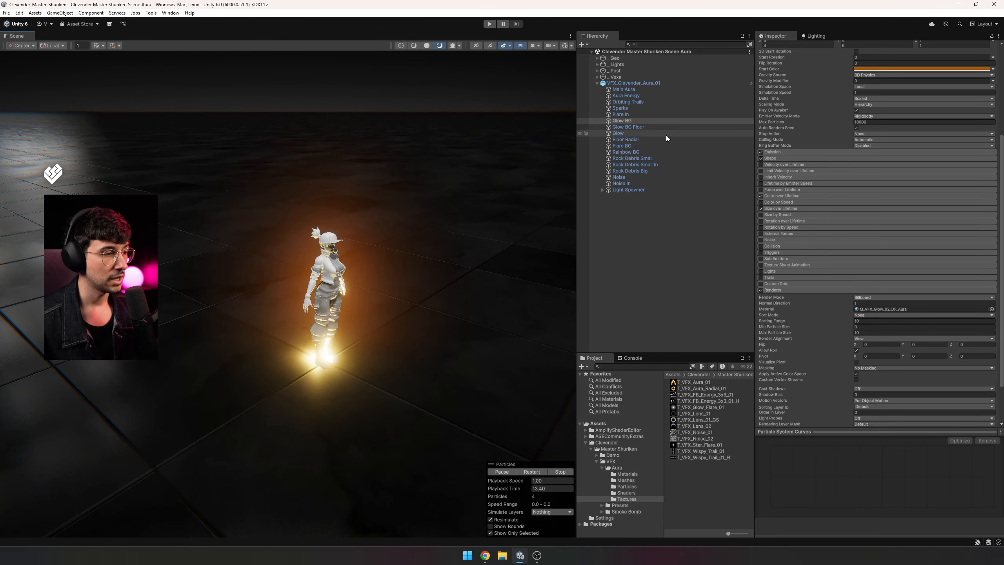
- Preview the Glow BG Floor particle system on its own and review its Size over Lifetime and Renderer modules
left_click(652, 127)
left_click_drag(437, 298, 460, 324, "alt")
scroll(807, 365, "down", 10)
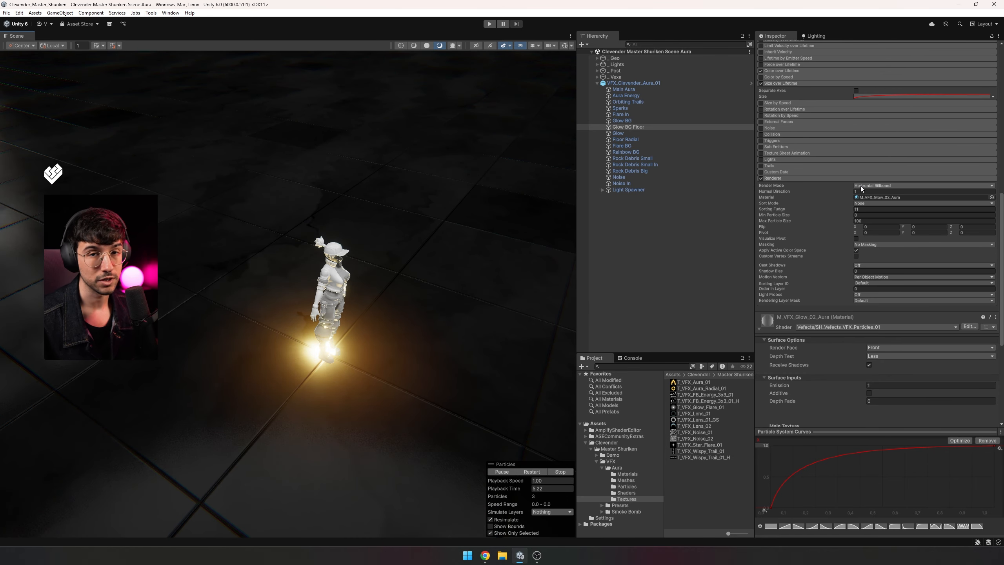
- Preview the Glow particle system on its own and view it close up around the character's legs
left_click(643, 133)
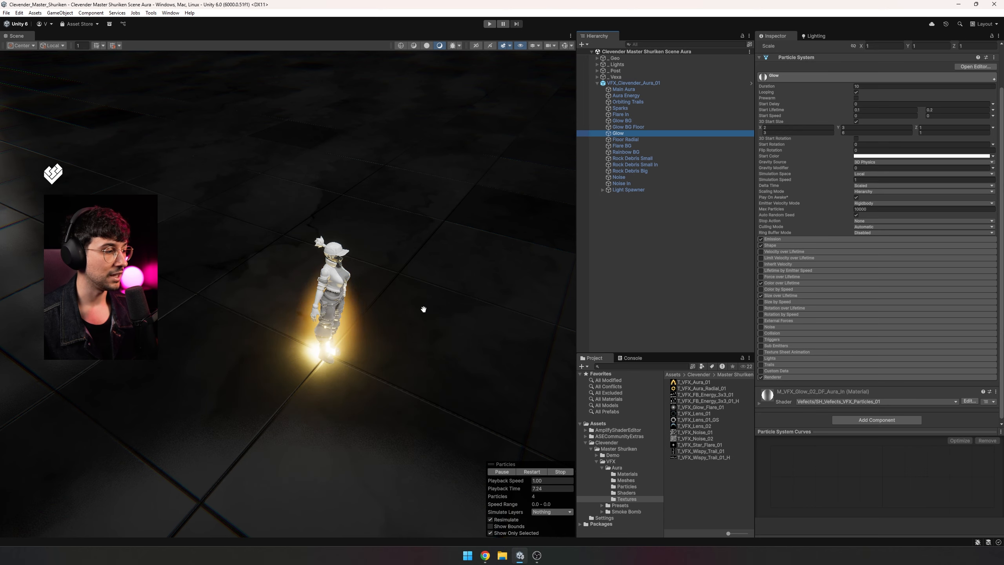
left_click_drag(423, 316, 425, 310, "alt")
right_click_drag(425, 310, 466, 329, "alt")
middle_click_drag(466, 330, 448, 312)
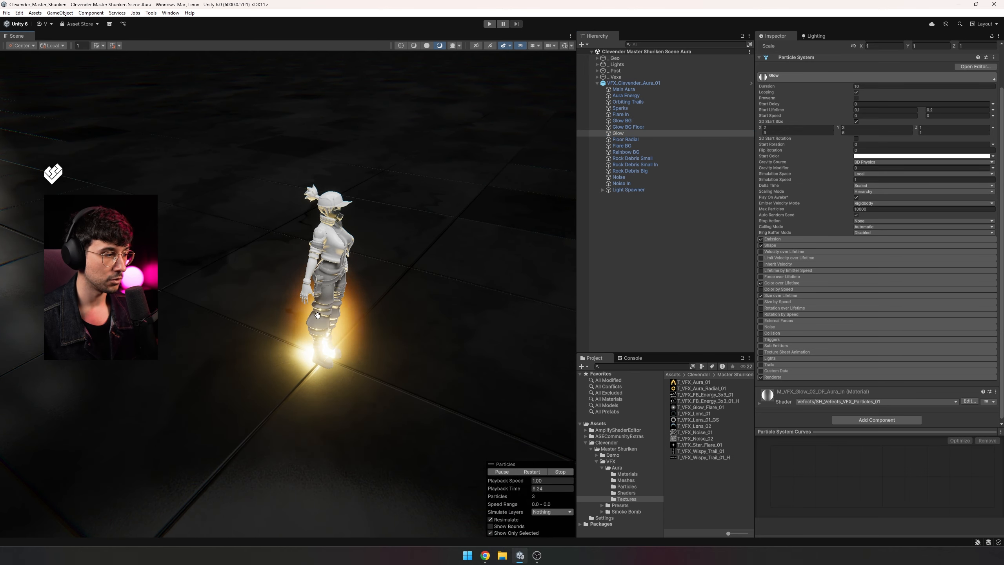
- Deactivate the Light Spawner object and preview Glow BG, Glow BG Floor and Glow together
left_click(625, 190)
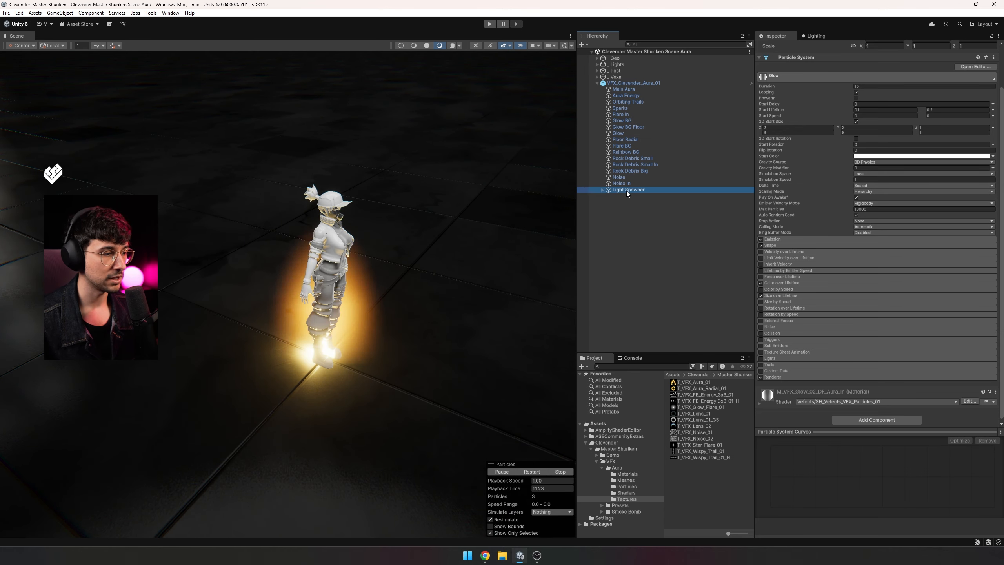
left_click(635, 135)
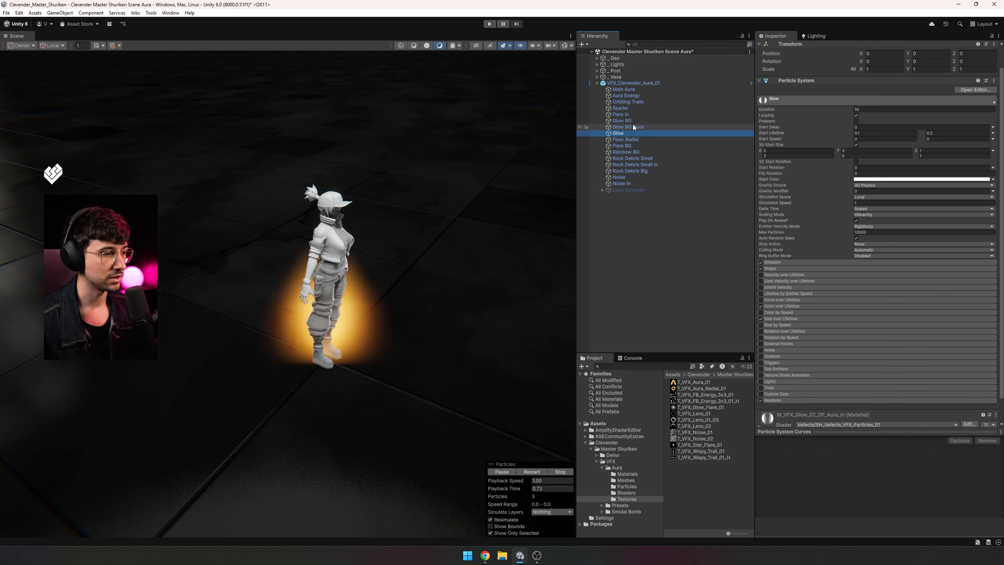
left_click(632, 125)
left_click(632, 121)
left_click(634, 139)
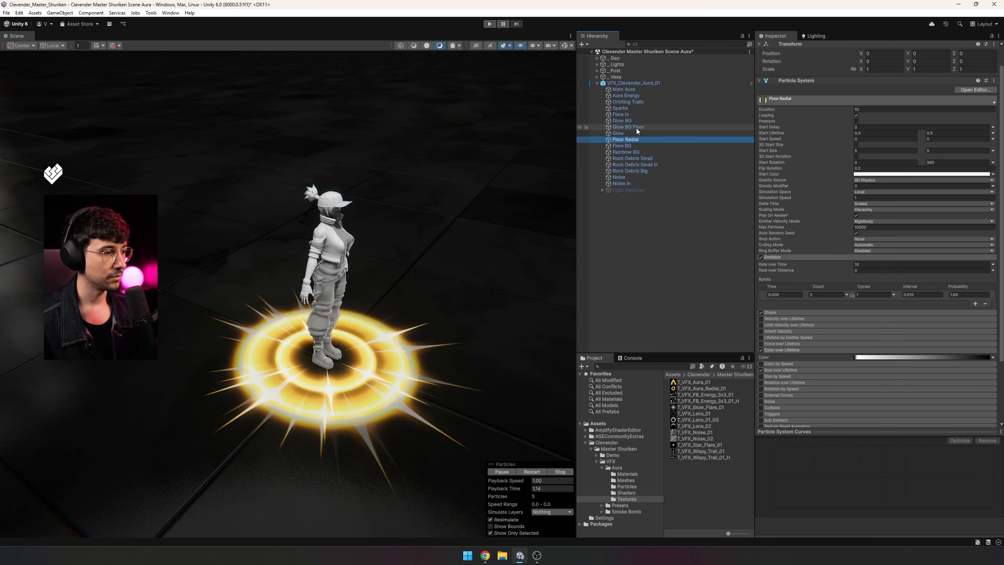
left_click(635, 122)
left_click(632, 134, "shift")
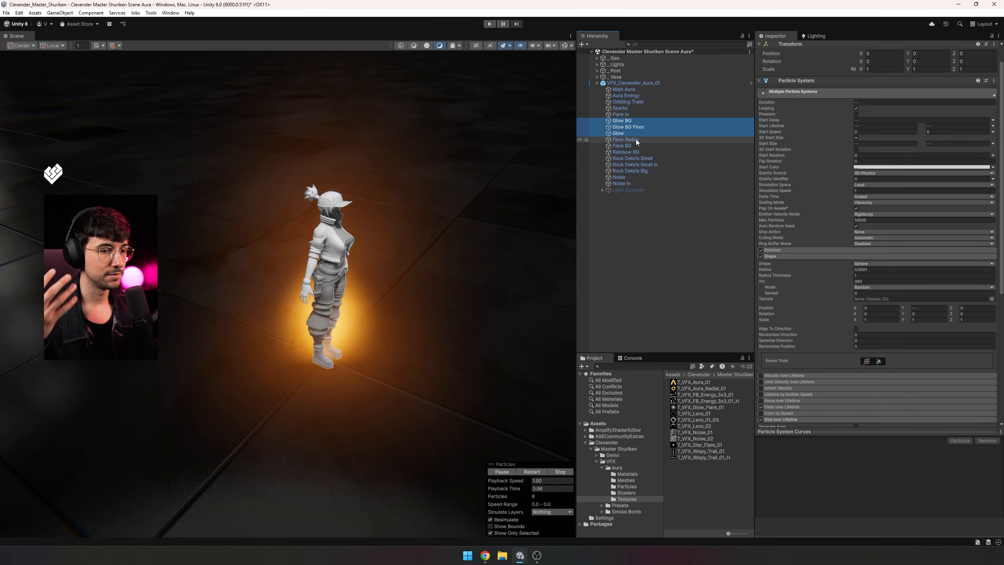
- Preview the Floor Radial particle system on its own and review its modules, including the Renderer
left_click(635, 139)
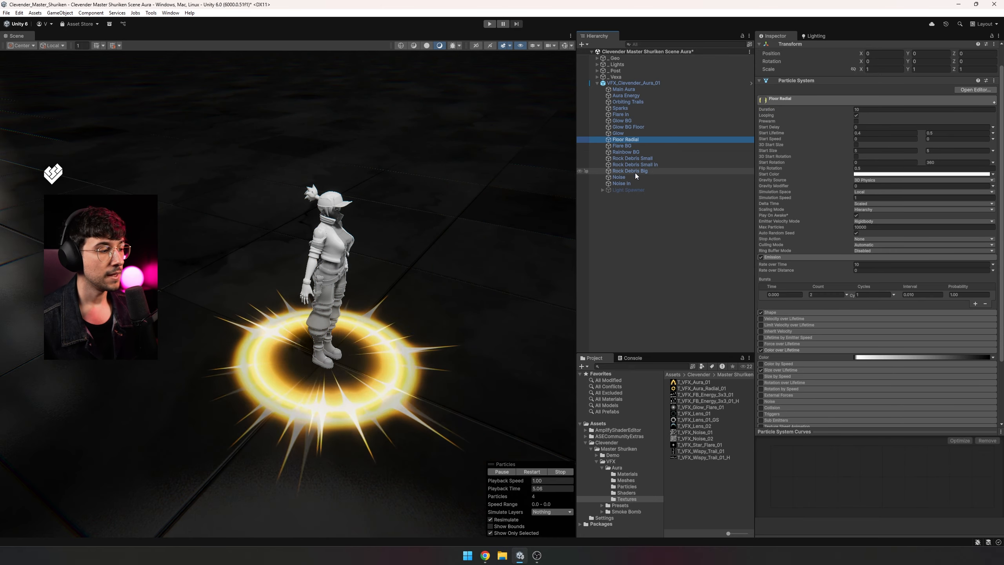
scroll(437, 301, "down", 2)
scroll(826, 286, "down", 3)
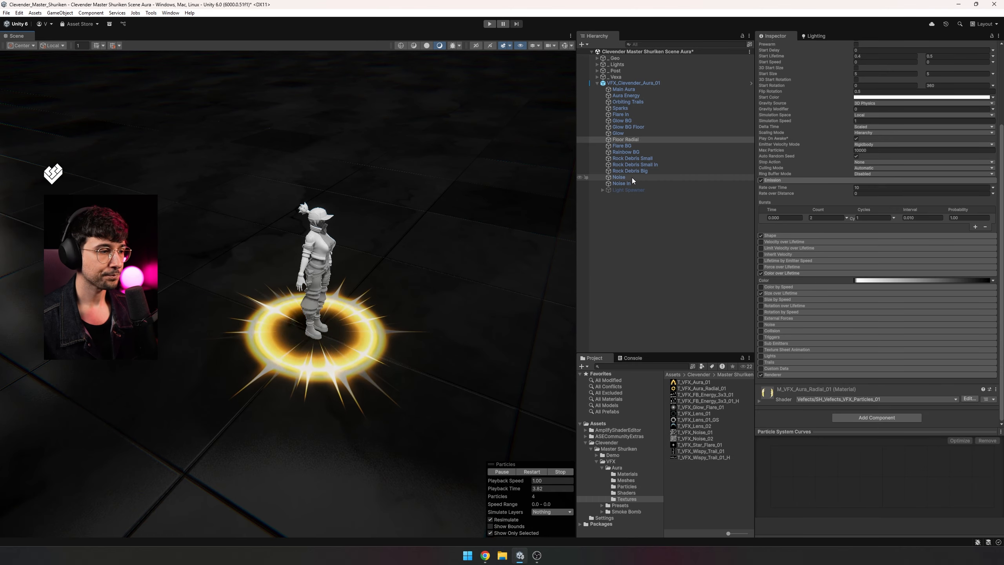
left_click(632, 140)
scroll(804, 348, "down", 2)
scroll(804, 349, "down", 3)
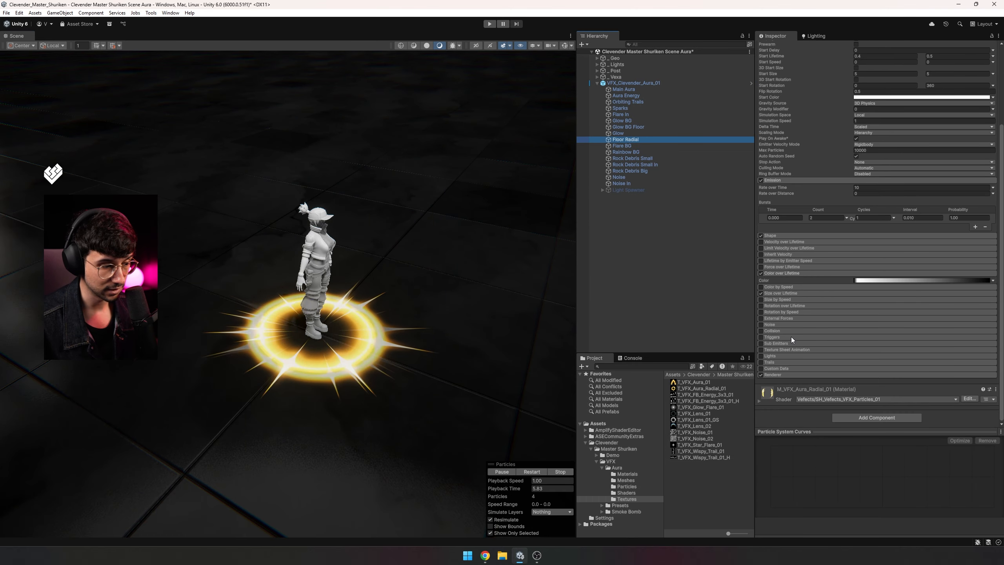
left_click(786, 375)
- Preview Flare BG from several angles and review its Renderer module and the Depth Fade setting of its M_VFX_Lens_01_GS material
left_click(645, 146)
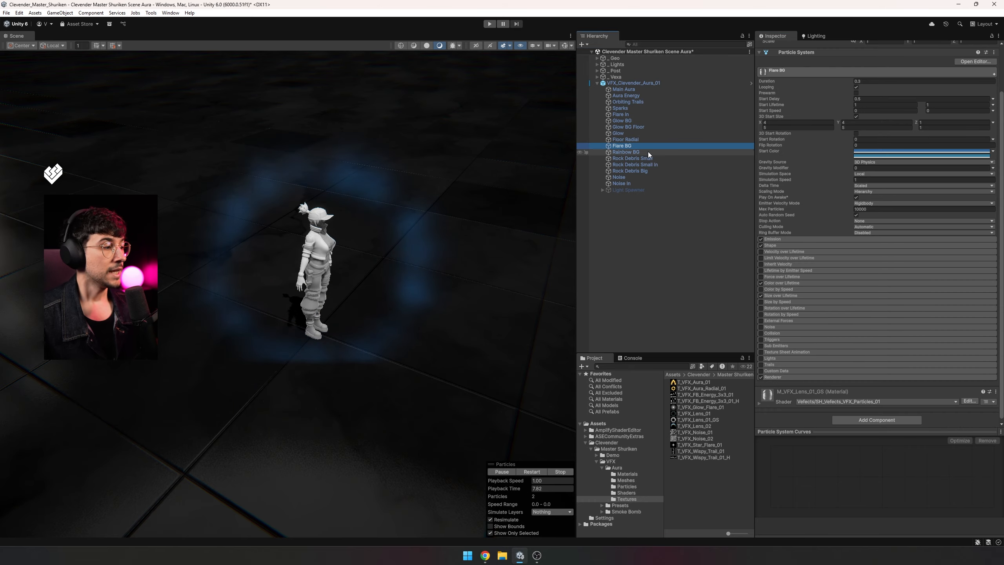
mouse_move(502, 282)
left_mouse_down("alt")
mouse_move(487, 311)
mouse_move(488, 295)
left_mouse_up("alt")
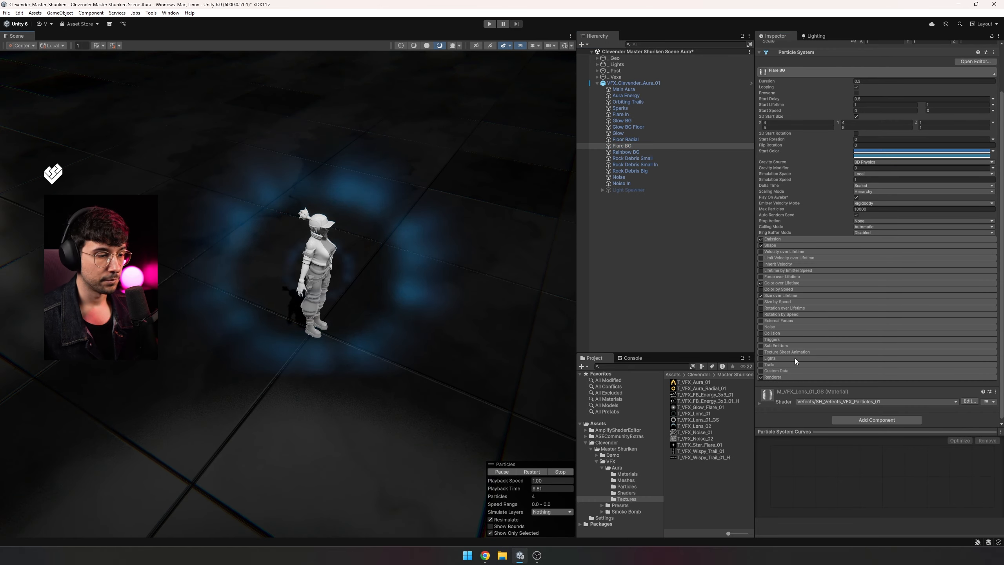
left_click(796, 378)
left_click_drag(359, 293, 363, 218, "alt")
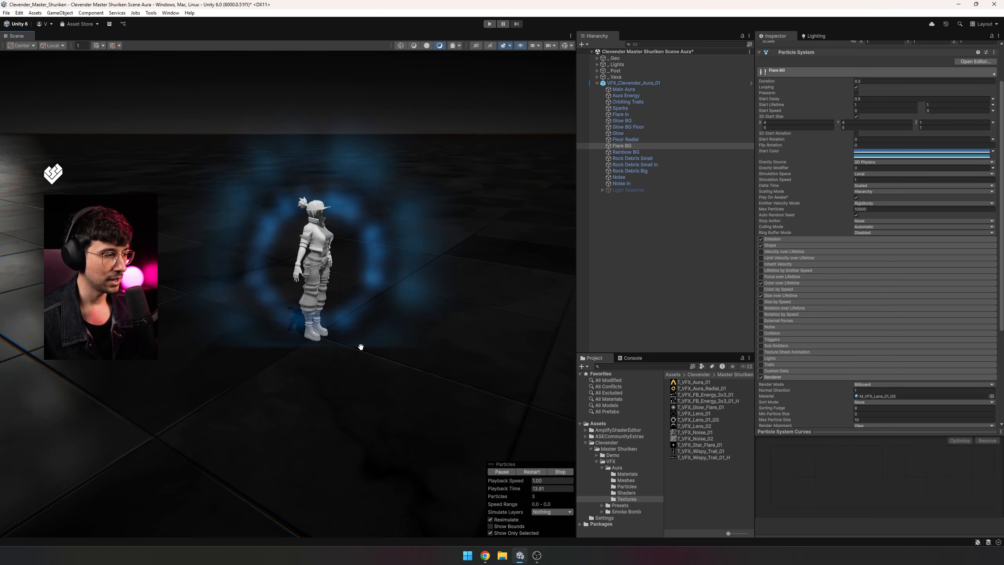
left_click_drag(358, 347, 409, 339, "alt")
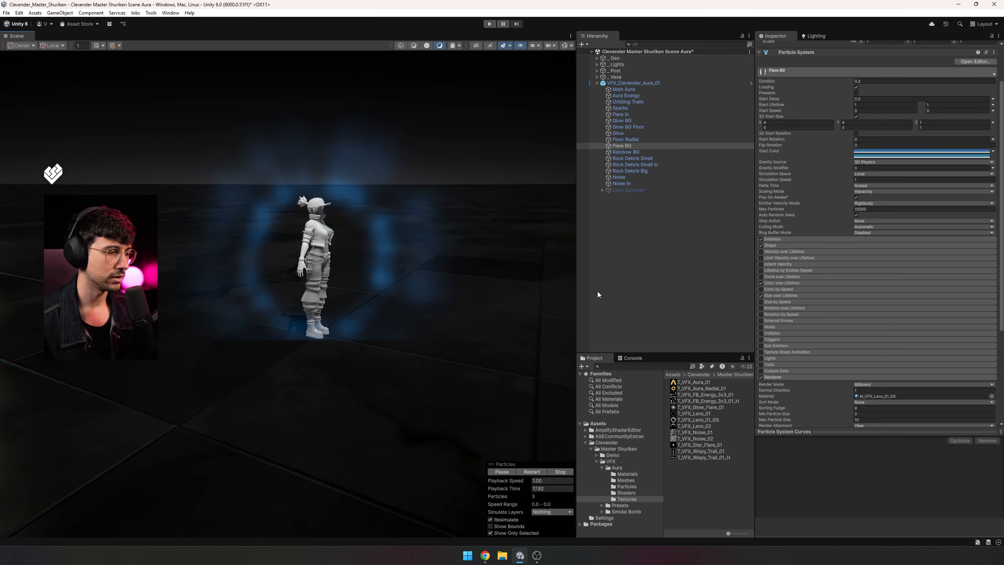
scroll(847, 289, "down", 10)
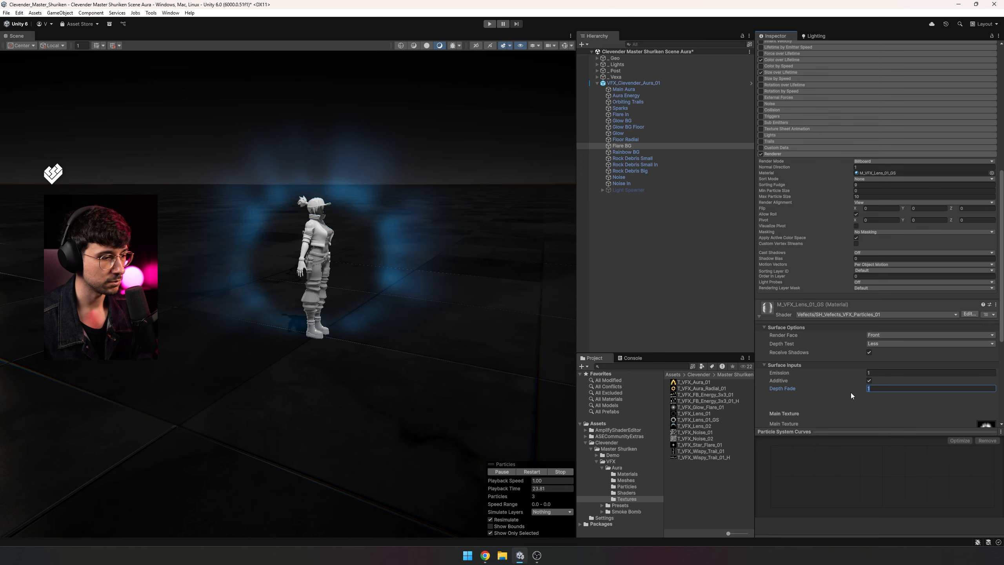
- Make the Start Color of the Rainbow BG particle system more opaque and preview the rainbow from several angles
left_click(645, 153)
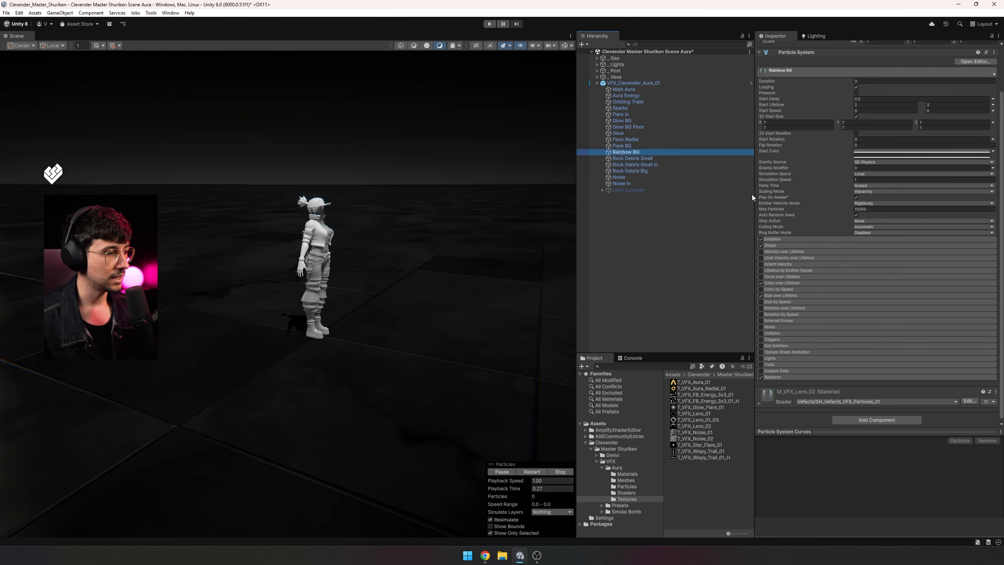
mouse_move(518, 248)
left_mouse_down("alt")
mouse_move(516, 287)
mouse_move(526, 238)
left_mouse_up("alt")
middle_click_drag(526, 238, 518, 285)
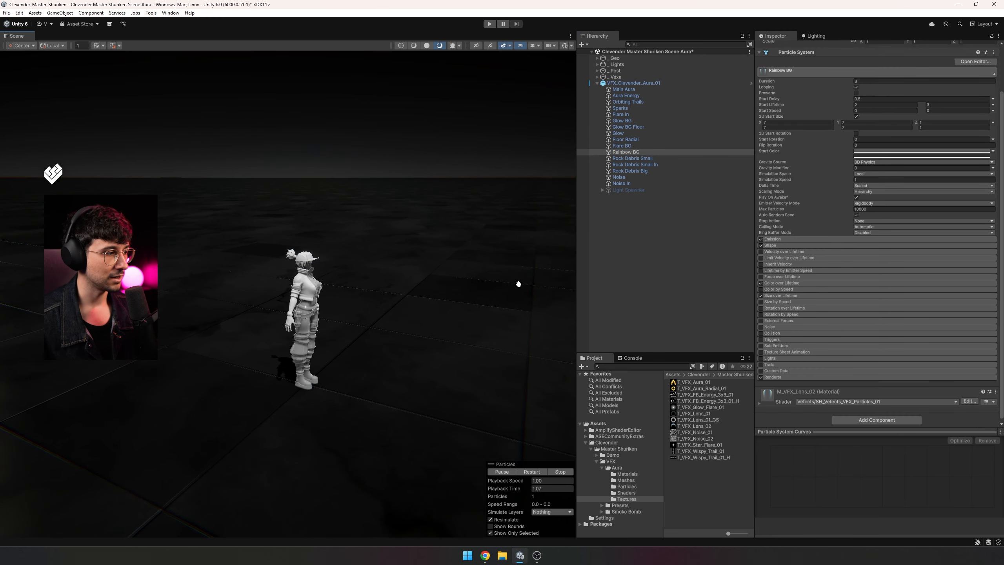
left_click_drag(518, 285, 517, 256, "alt")
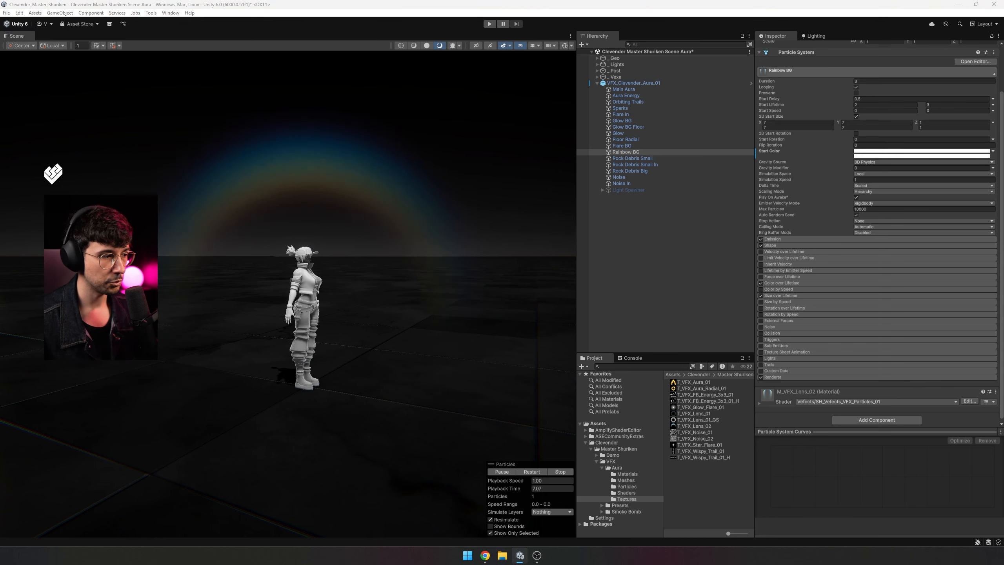
scroll(385, 245, "down", 3)
left_click_drag(367, 246, 328, 280, "alt")
scroll(437, 274, "up", 3)
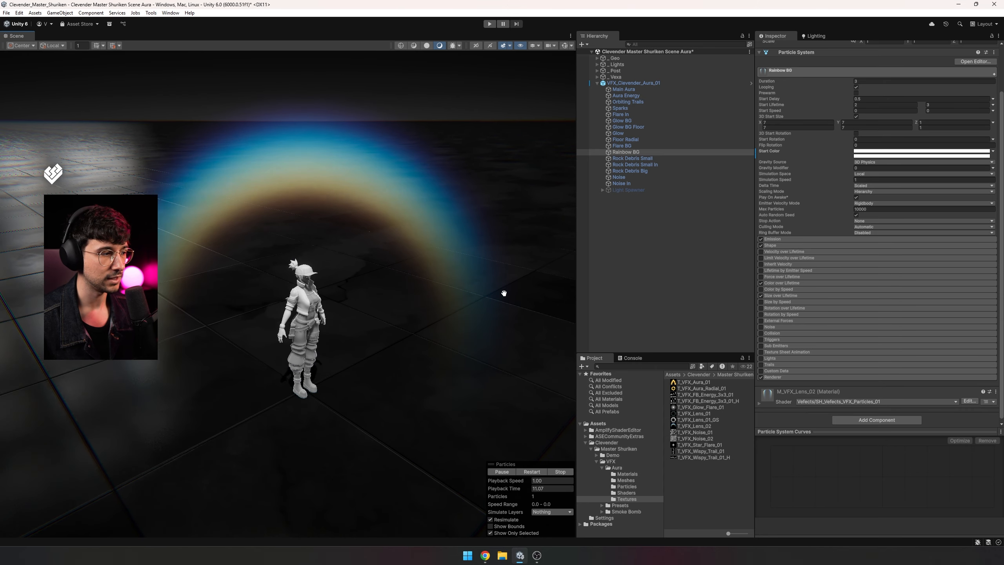
- Review Rainbow BG's Renderer module and the surface inputs and main texture of its M_VFX_Lens_02 material
left_click(779, 376)
scroll(830, 368, "down", 3)
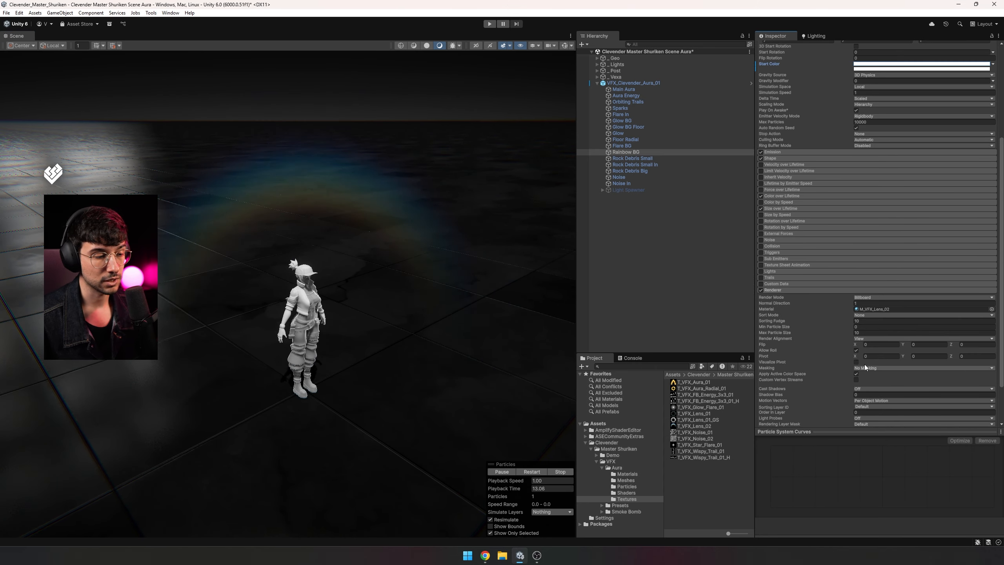
scroll(792, 389, "down", 10)
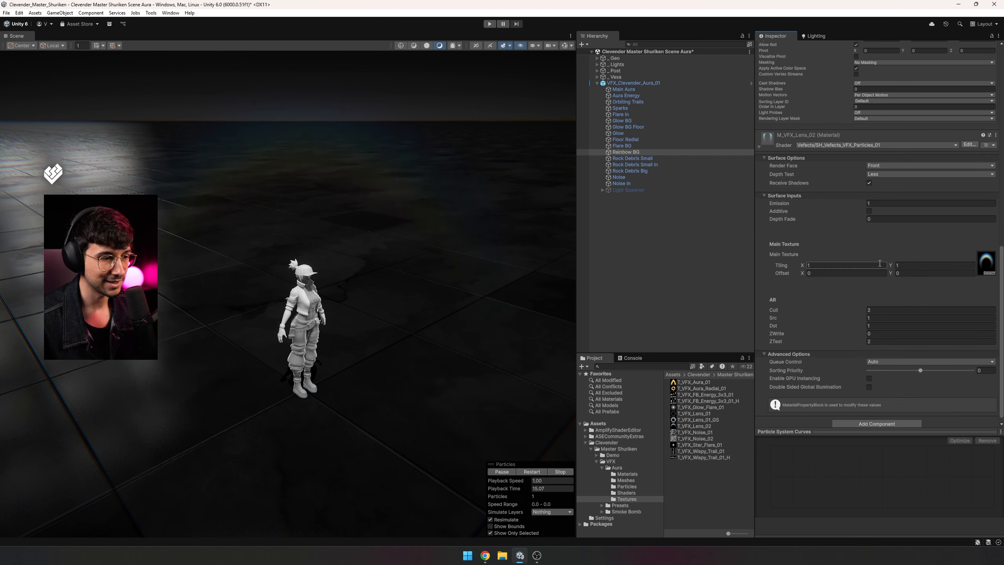
scroll(866, 277, "up", 4)
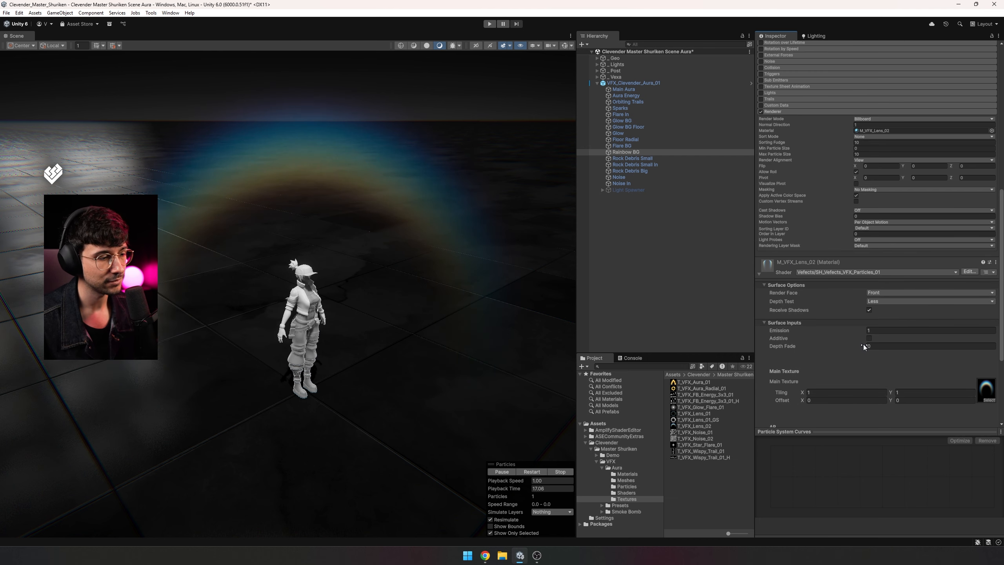
scroll(865, 348, "up", 7)
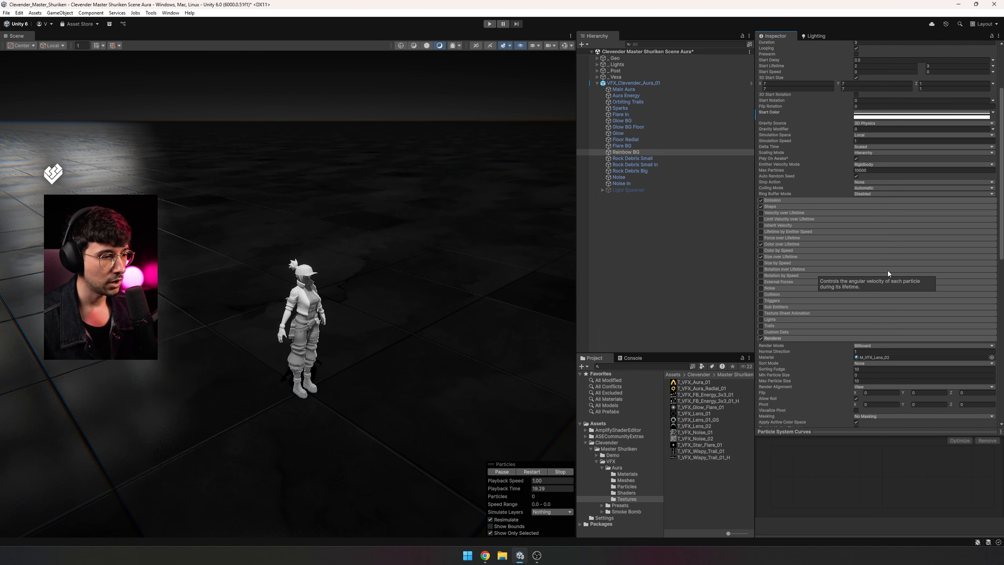
- Preview the Rock Debris Small particle system on its own and review its Shape, Collision and Renderer modules
left_click(629, 158)
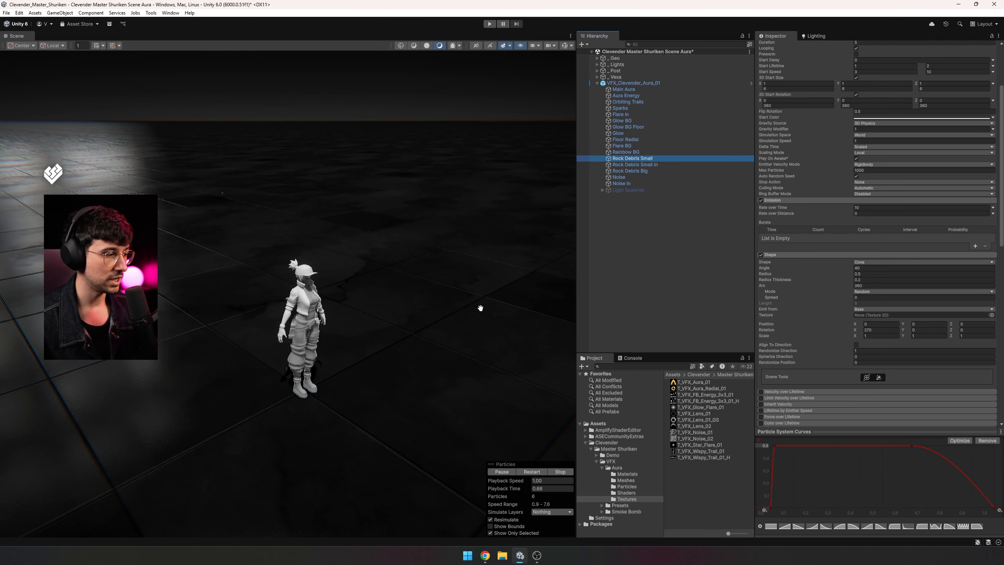
left_click_drag(480, 308, 549, 314, "alt")
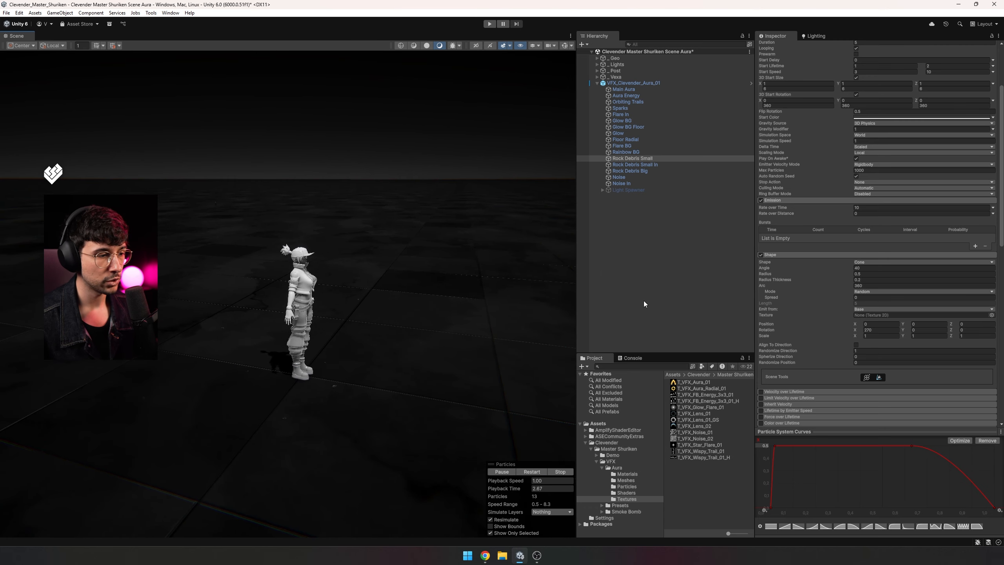
scroll(861, 266, "down", 10)
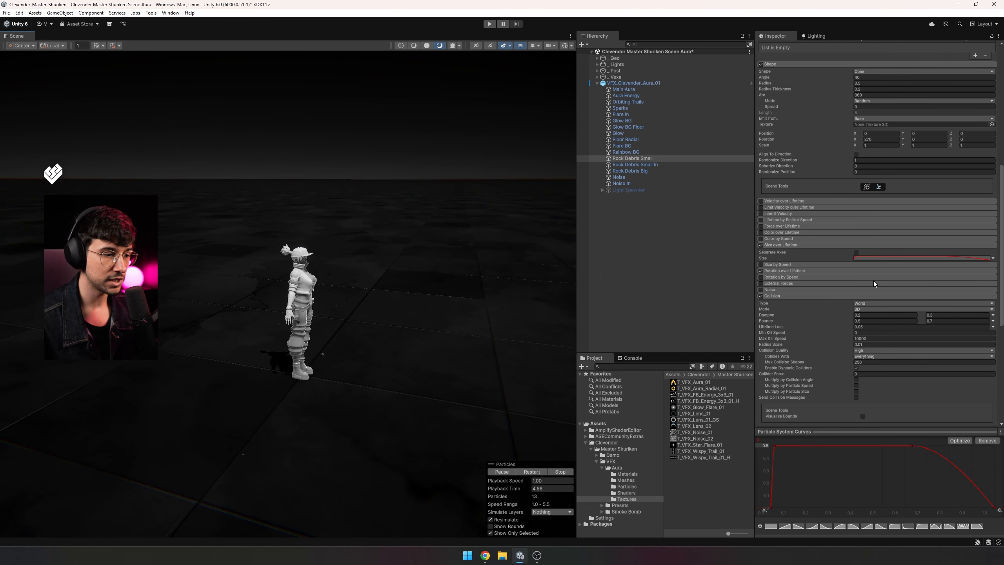
scroll(854, 284, "down", 5)
scroll(822, 293, "down", 6)
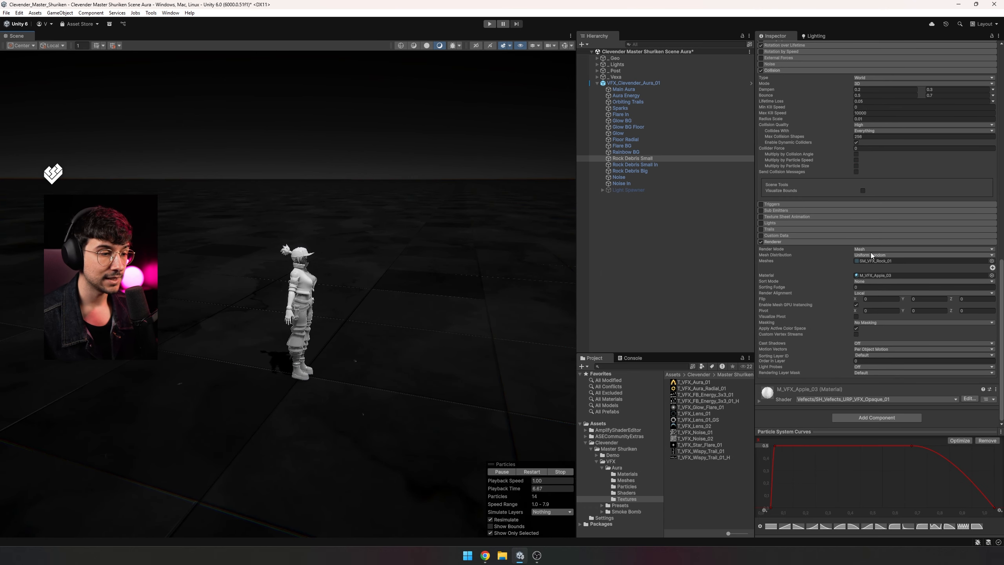
- Locate the SM_VFX_Rock_01 mesh used by Rock Debris Small and inspect it in an enlarged preview
left_click(867, 261)
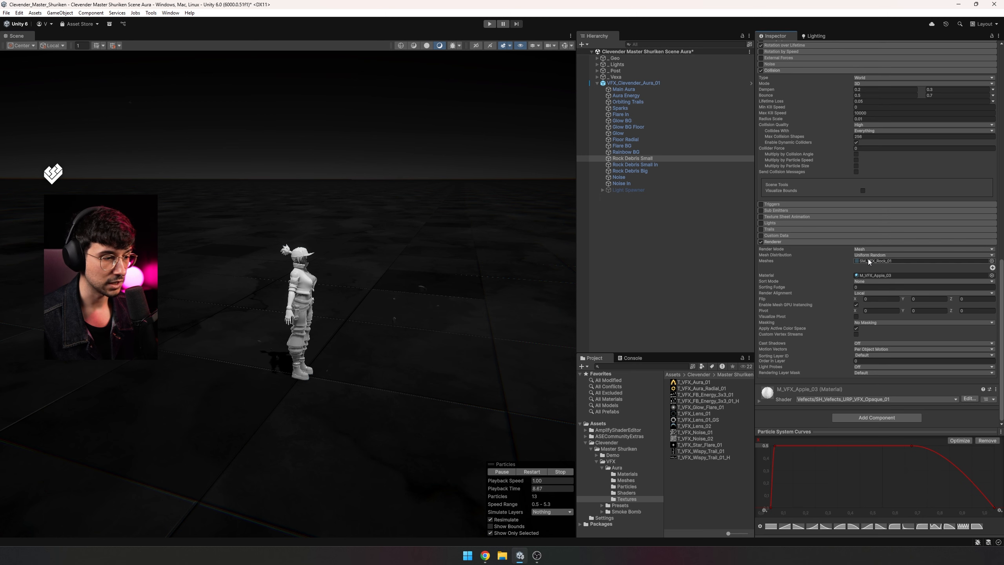
left_click(713, 387)
left_click_drag(828, 430, 847, 292)
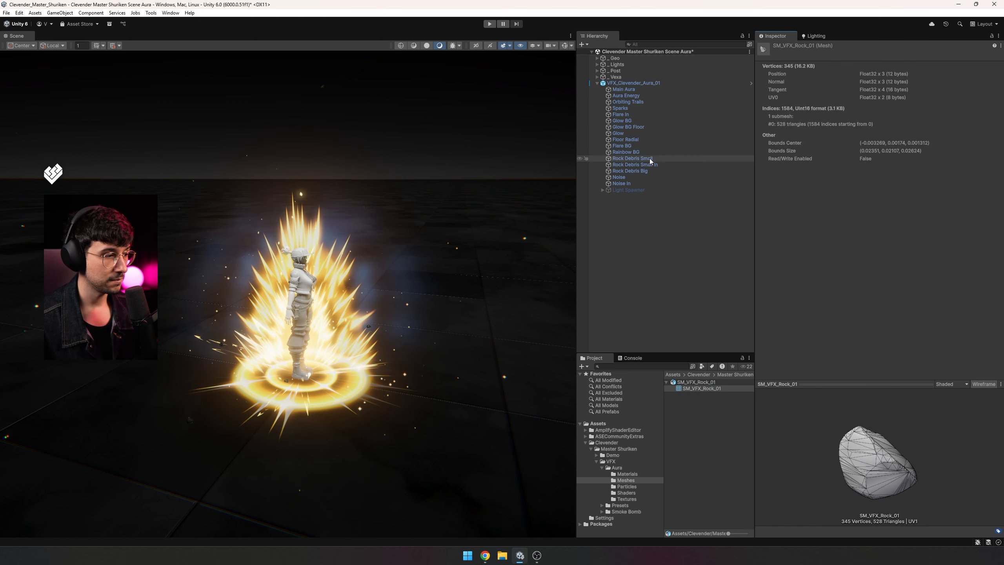
- Preview the Rock Debris Small In particle system on its own, pause its burst mid-air and review its main and Emission settings
left_click(635, 165)
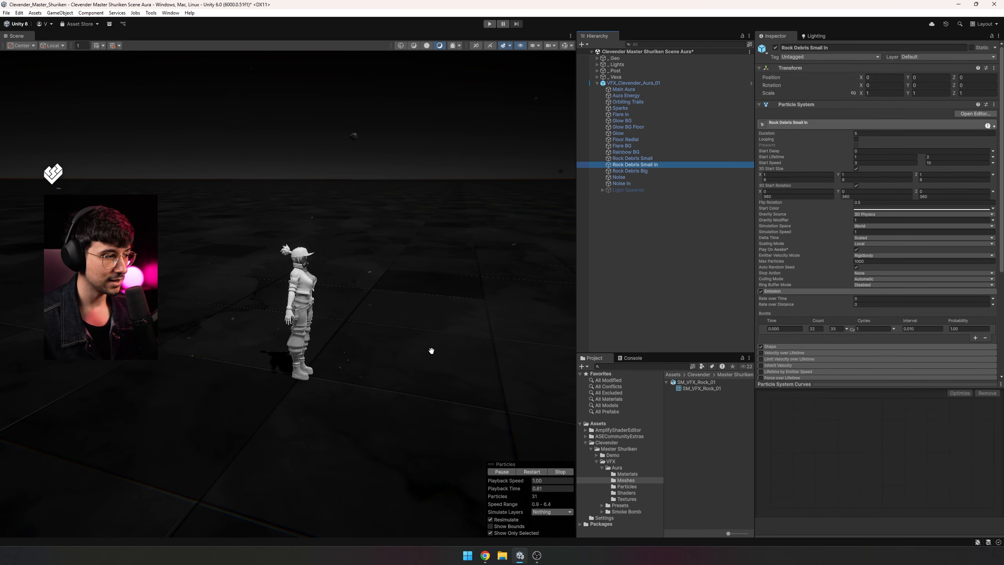
left_click_drag(431, 350, 411, 318, "alt")
key("slash")
key("comma")
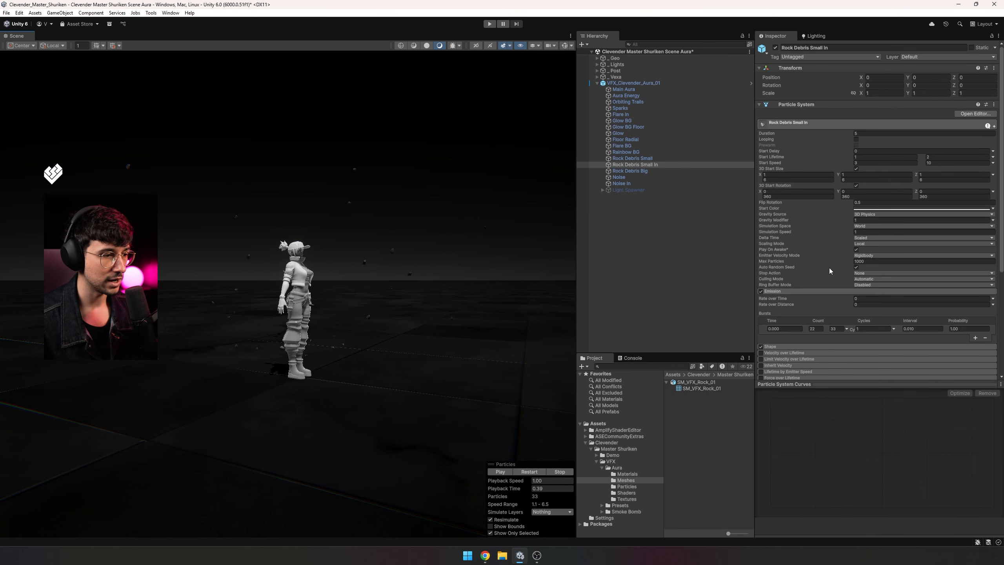
scroll(829, 270, "down", 4)
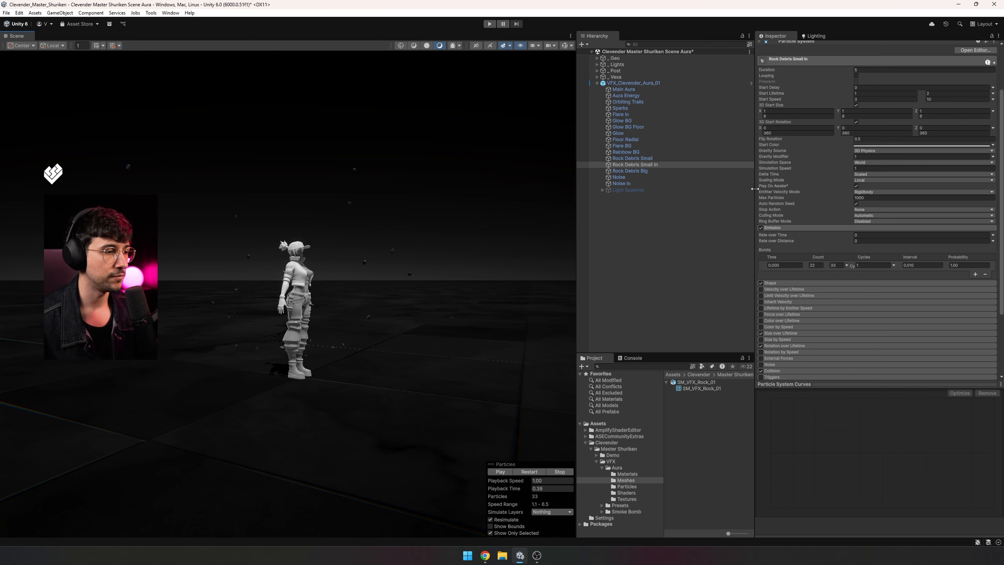
- Preview the Rock Debris Big particle system on its own and examine its flying rocks from several angles around the character
left_click(673, 171)
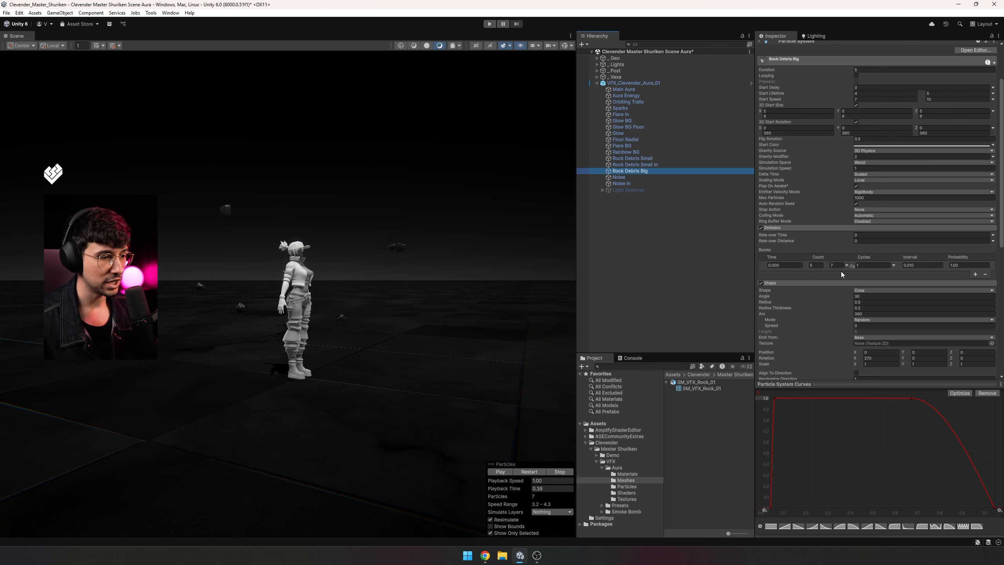
left_click_drag(454, 329, 630, 360, "alt")
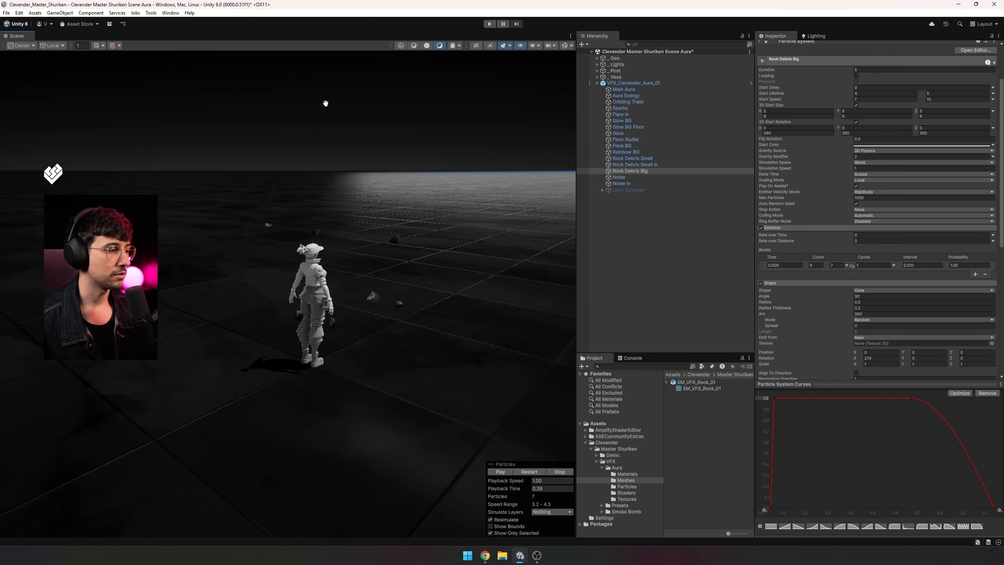
left_click_drag(205, 285, 472, 291, "alt")
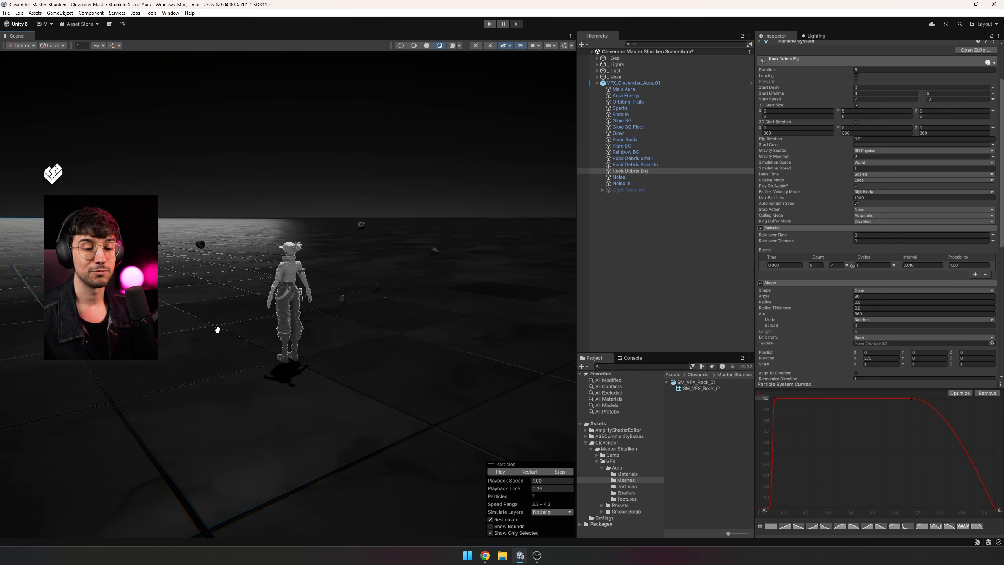
left_click_drag(189, 326, 648, 218, "alt")
- Preview the Noise particle system around the character, followed by the Noise In burst, each on its own
left_click(654, 178)
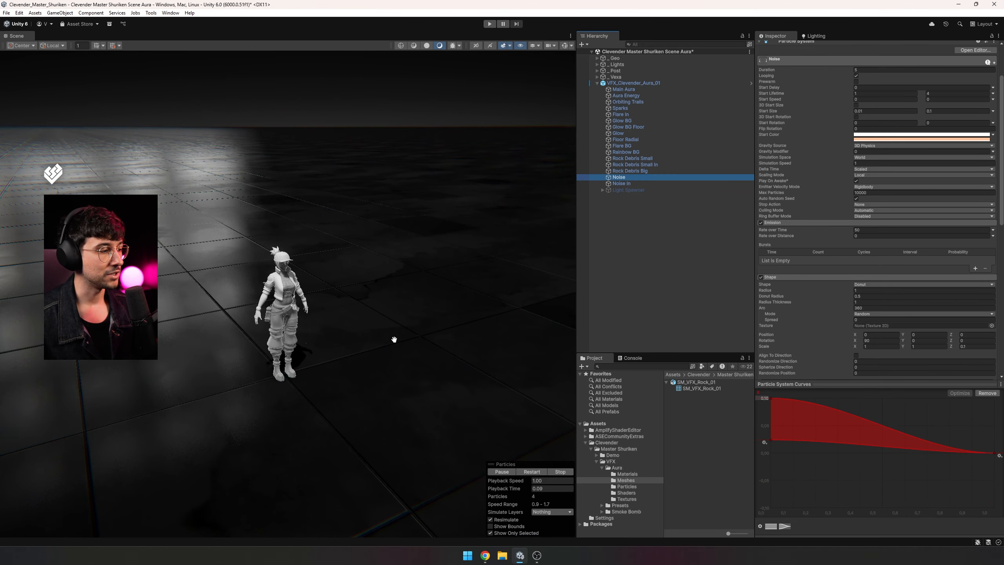
left_click_drag(392, 336, 471, 351, "alt")
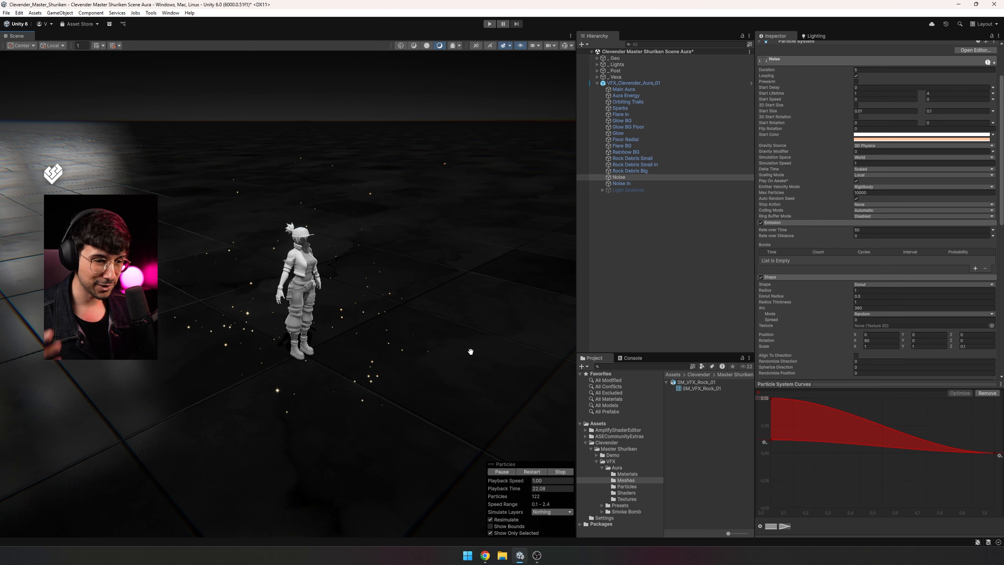
left_click(663, 185)
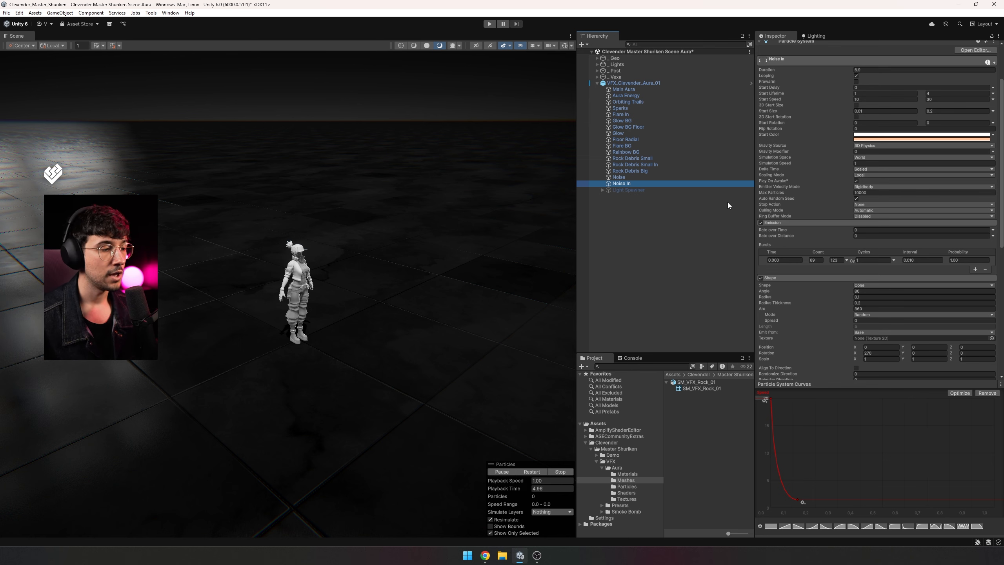
- Activate and preview the Light Spawner particle system, and check the Point Light nested under it
left_click(714, 190)
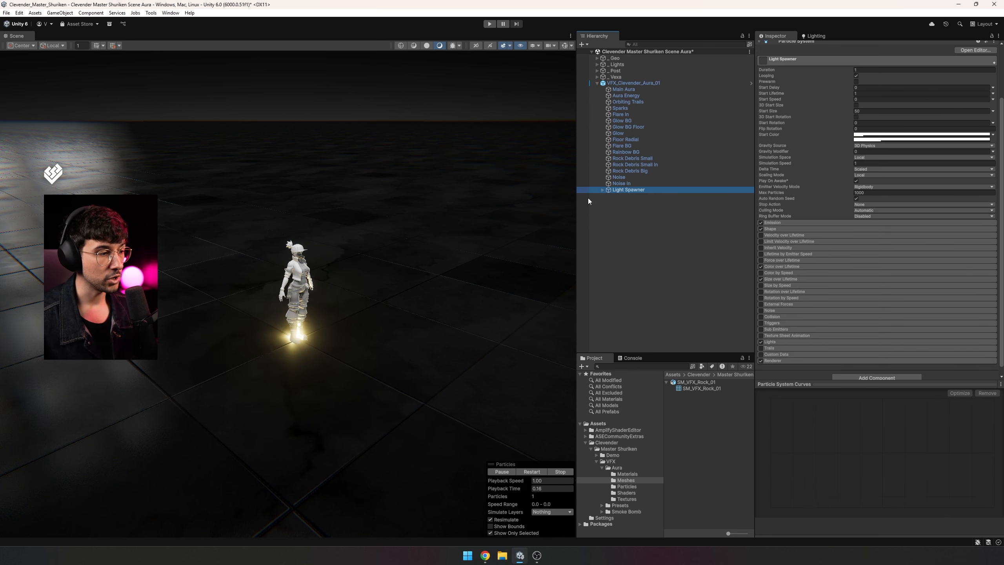
left_click(603, 189)
left_click(629, 197)
left_click(632, 190)
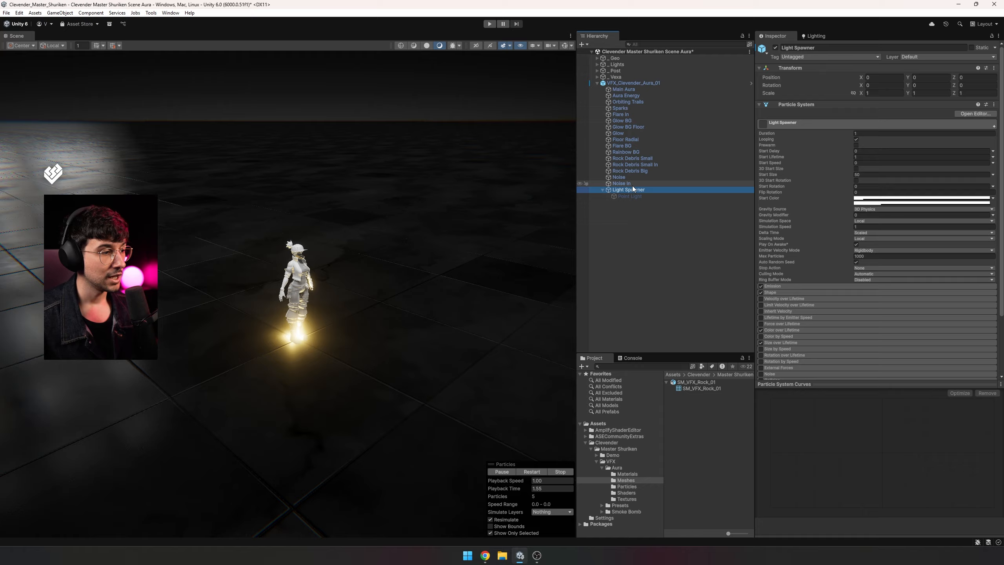
- Preview the complete VFX_Clevender_Aura_01 effect with all its particle systems together and view it from a higher angle
left_click(635, 84)
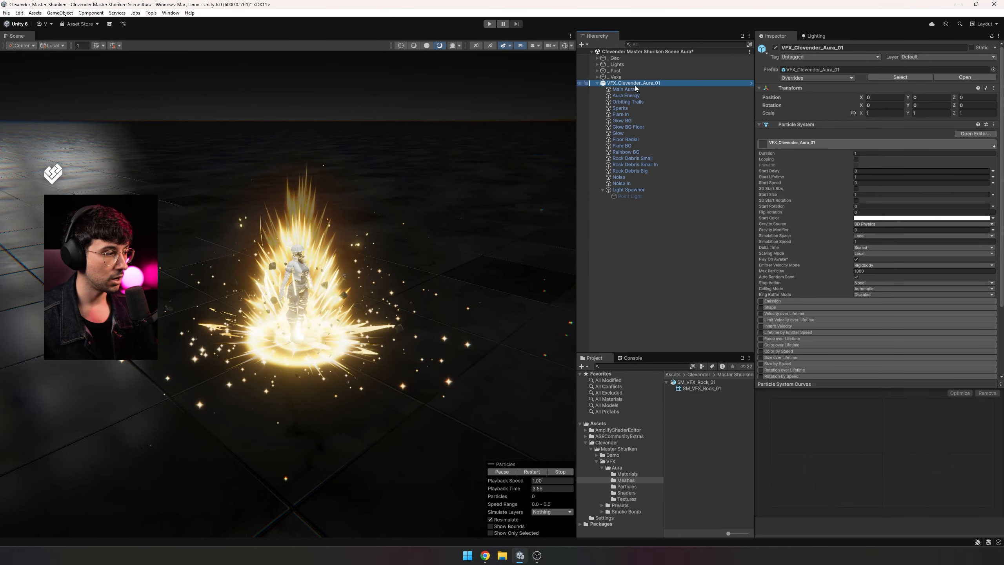
left_click_drag(430, 283, 497, 325, "alt")
scroll(497, 325, "up", 3)
middle_click_drag(497, 325, 497, 306)
mouse_move(497, 313)
left_mouse_down("alt")
mouse_move(425, 318)
mouse_move(482, 308)
left_mouse_up("alt")
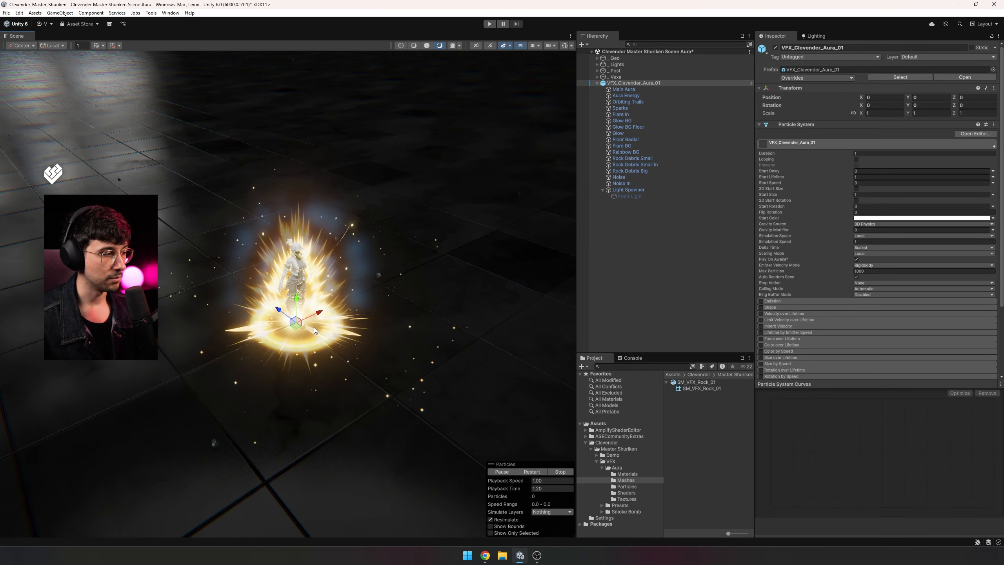
- Move the whole aura effect around the floor to see its light on the scene, and reset its position to X 0 and Z 0
left_click_drag(299, 331, 352, 149)
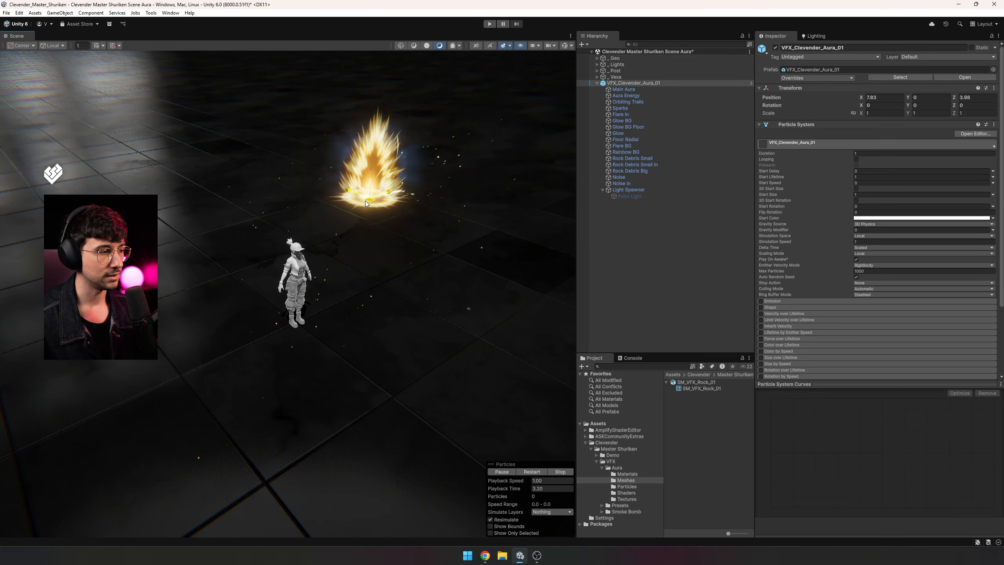
left_click_drag(366, 201, 409, 364)
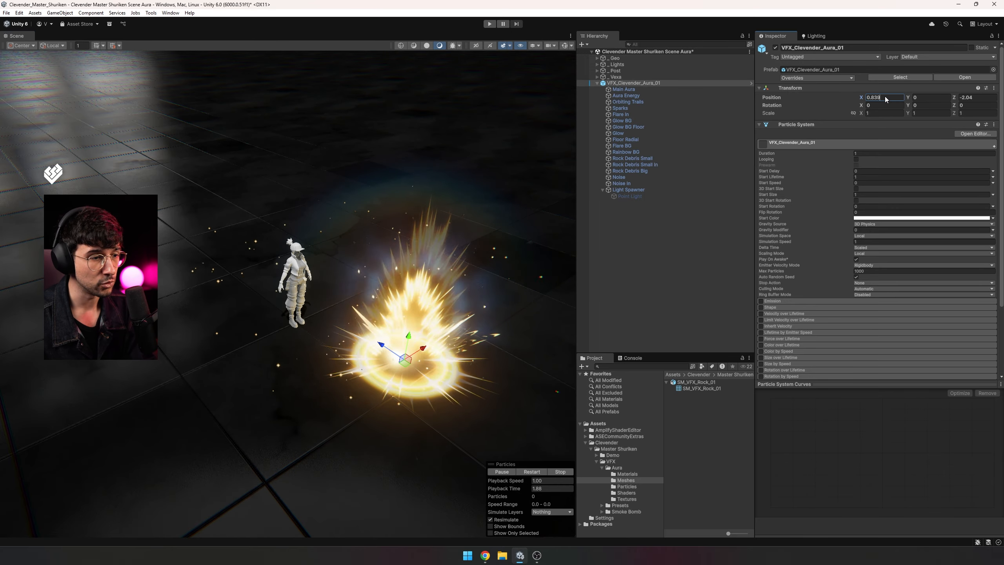
type("0")
key("Tab")
key("Tab")
type("0")
key("Return")
left_click_drag(433, 339, 457, 362, "alt")
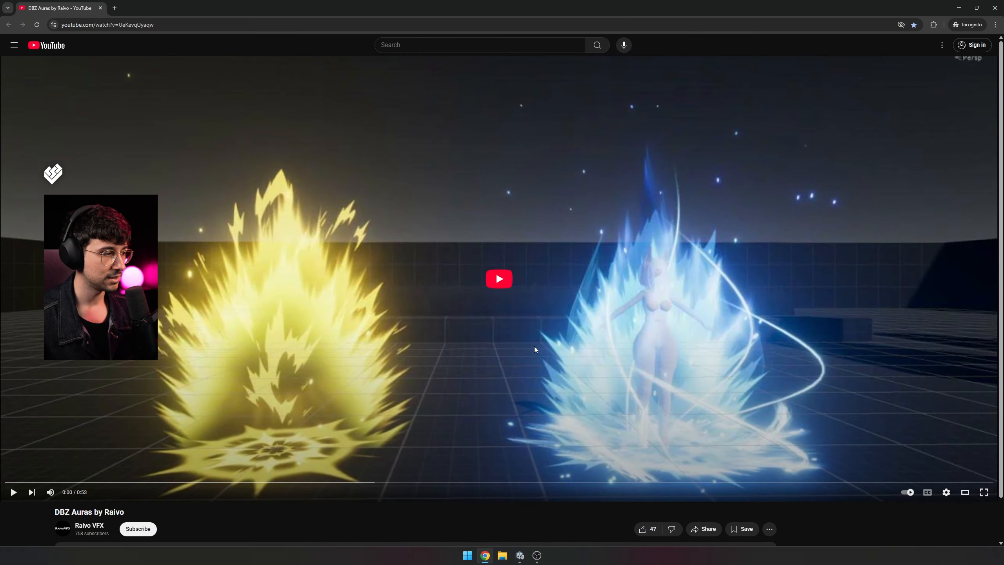
- Switch to the browser and play the "DBZ Auras" reference video on YouTube
scroll(522, 325, "up", 1)
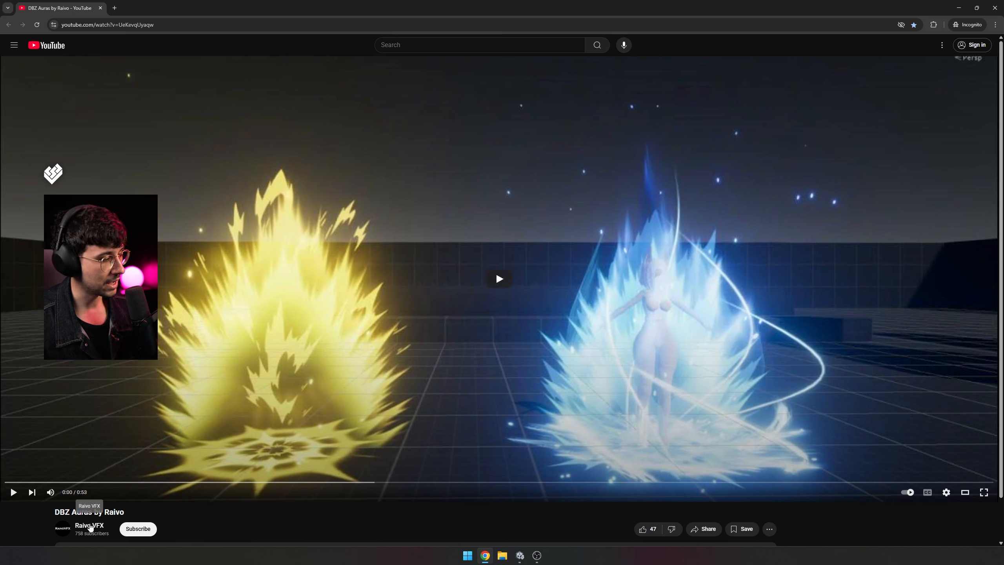
left_click(688, 354)
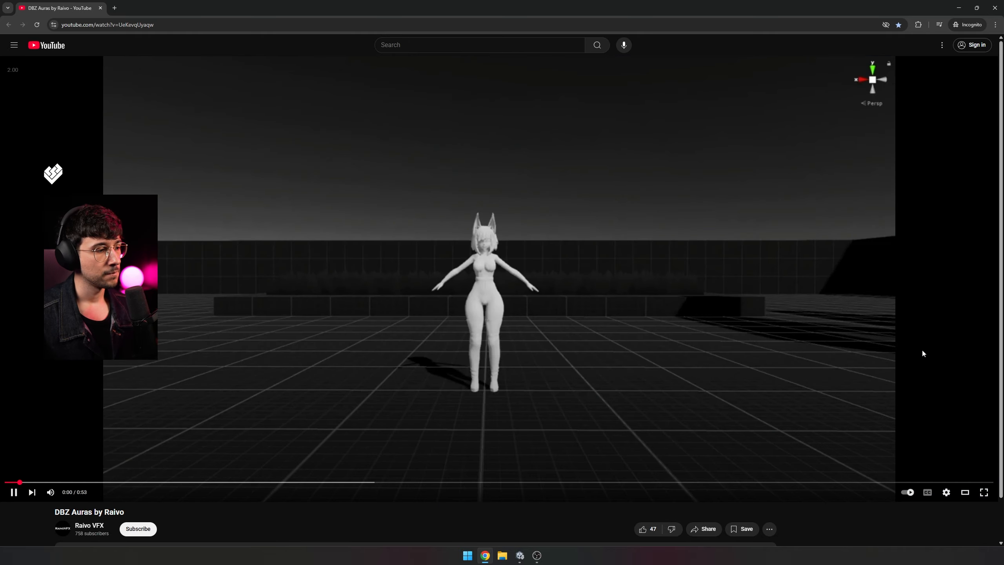